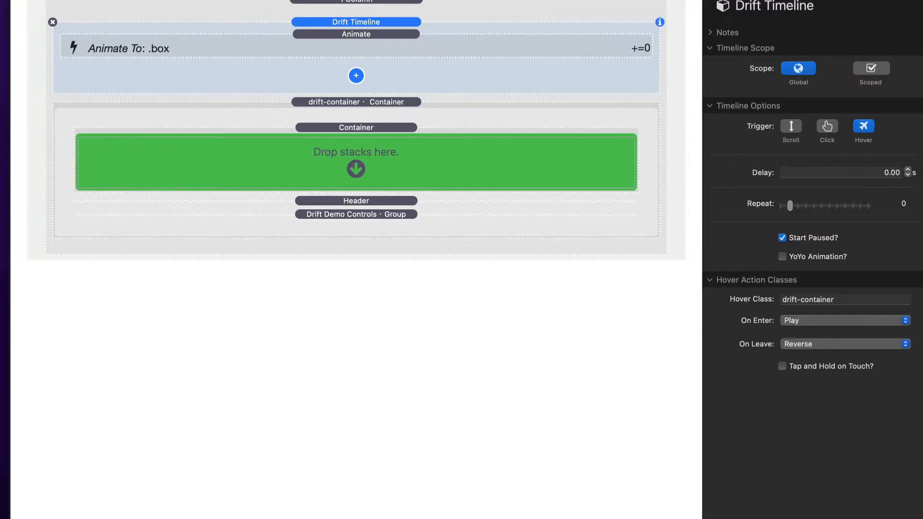
# - Examine the custom classes assigned to the outer container and the nested green container
pyautogui.click(402, 102)
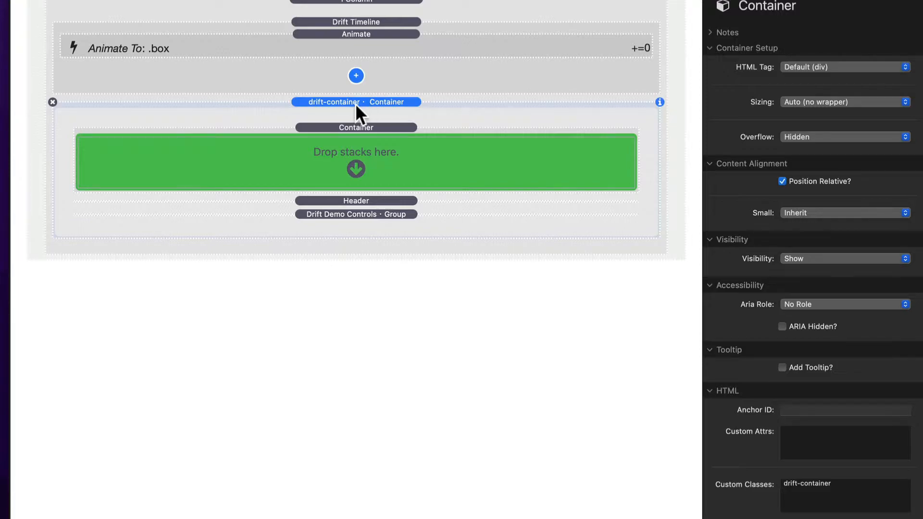
pyautogui.moveTo(859, 493); pyautogui.dragTo(692, 488)
pyautogui.click(870, 496)
pyautogui.click(392, 128)
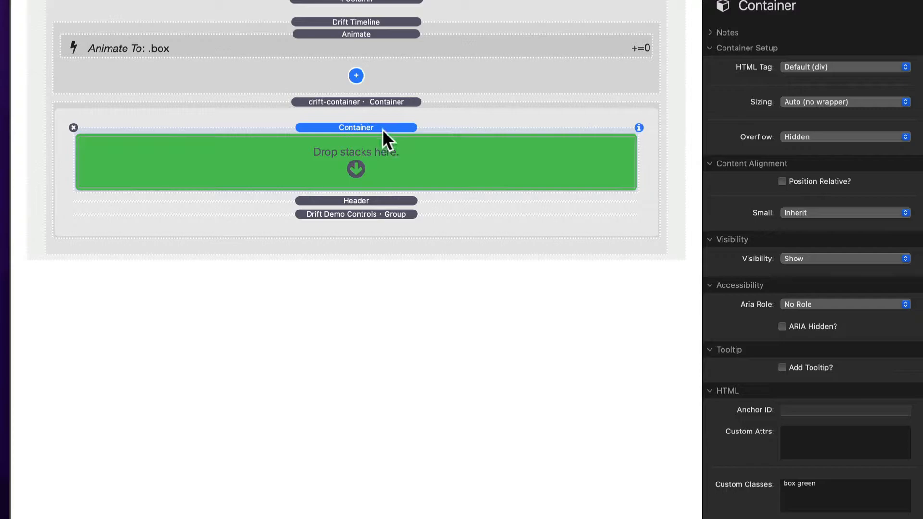
pyautogui.click(843, 492)
# - Compare the Drift Timeline's hover class with the custom class of the outer container
pyautogui.click(392, 22)
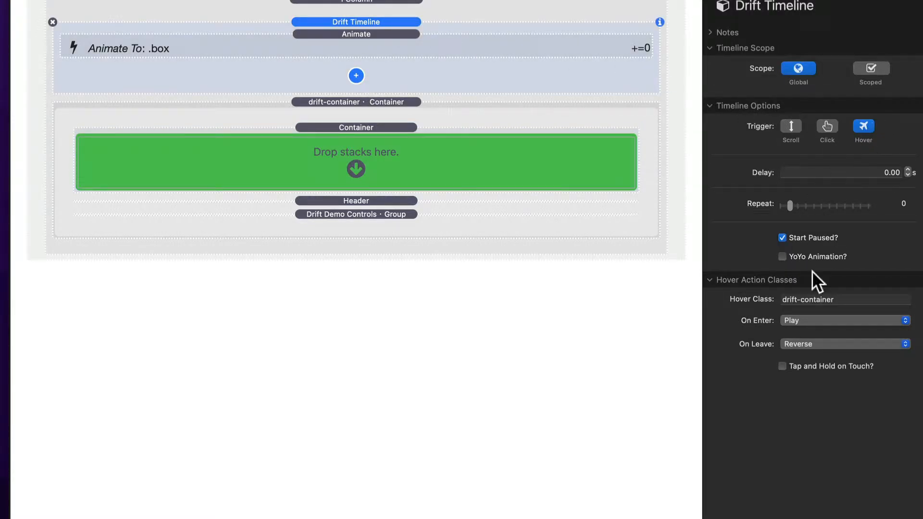
pyautogui.click(861, 302)
pyautogui.doubleClick(863, 303)
pyautogui.tripleClick(863, 302)
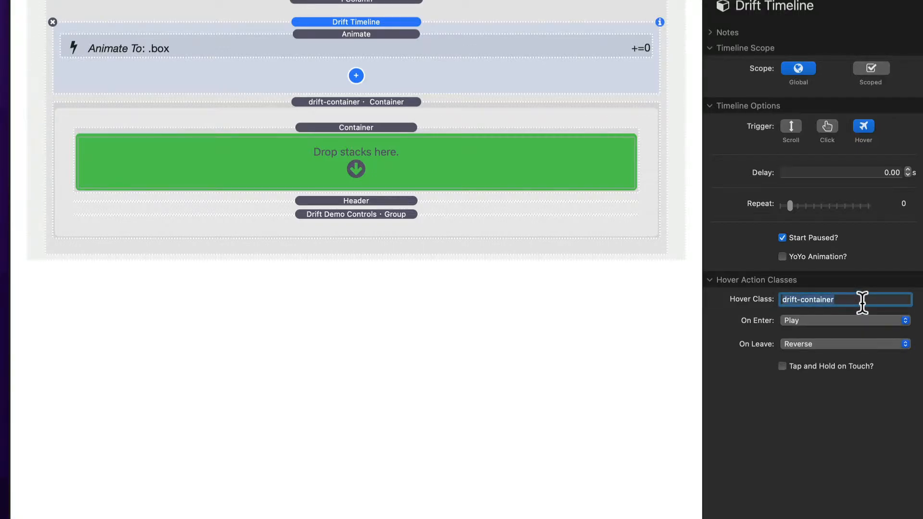
pyautogui.click(417, 102)
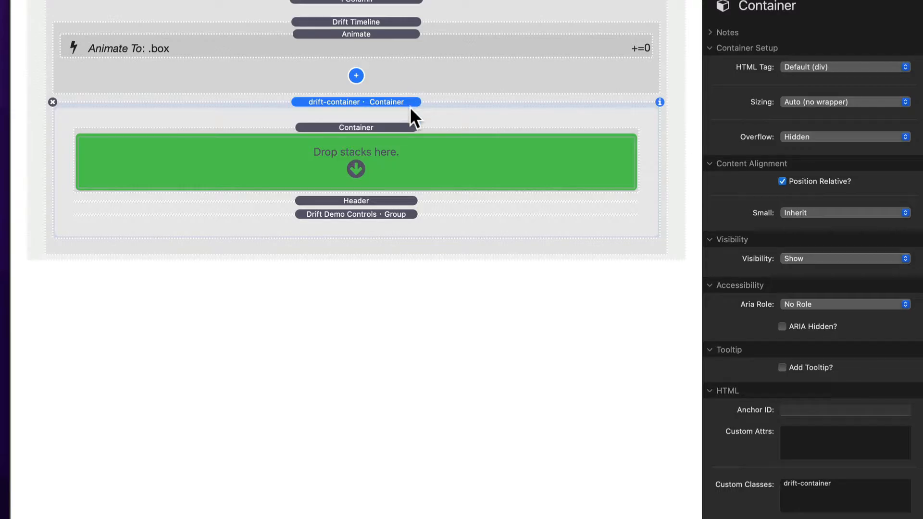
pyautogui.click(403, 22)
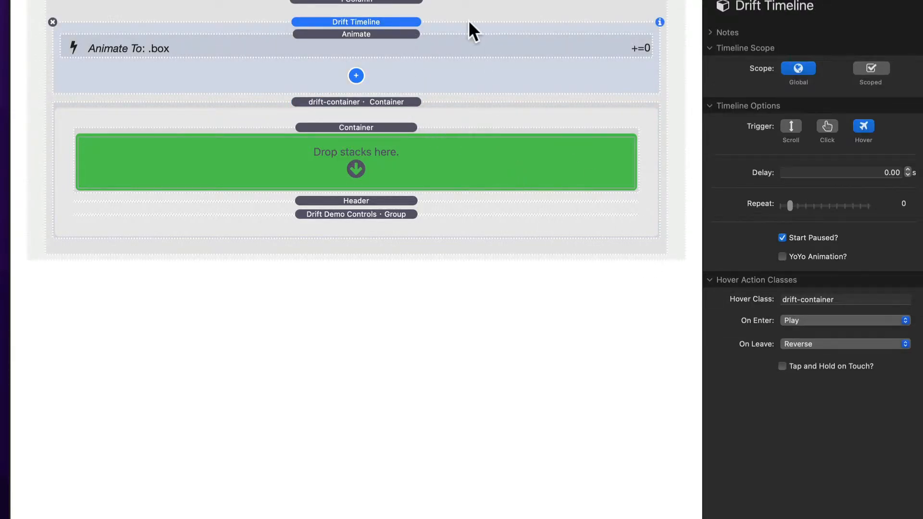
# - Review the Animate stack's target class and its movement, rotation and timing settings
pyautogui.click(398, 37)
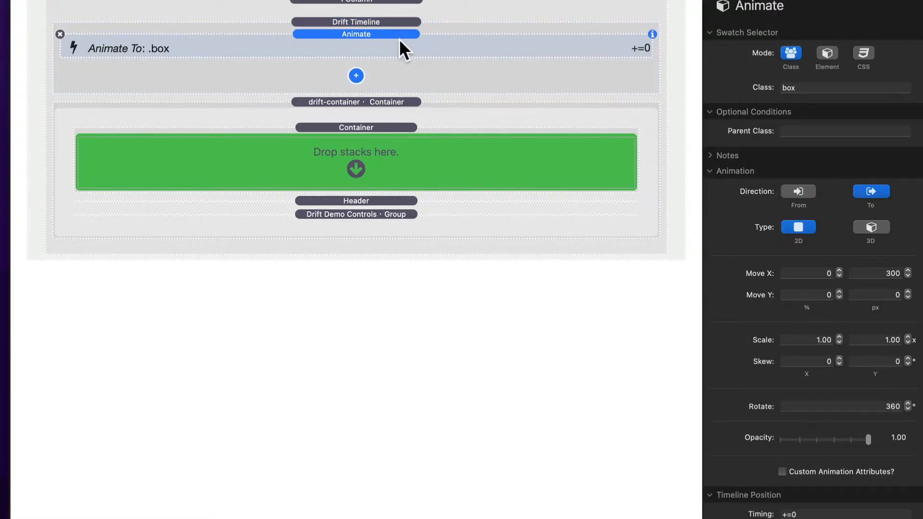
pyautogui.click(837, 89)
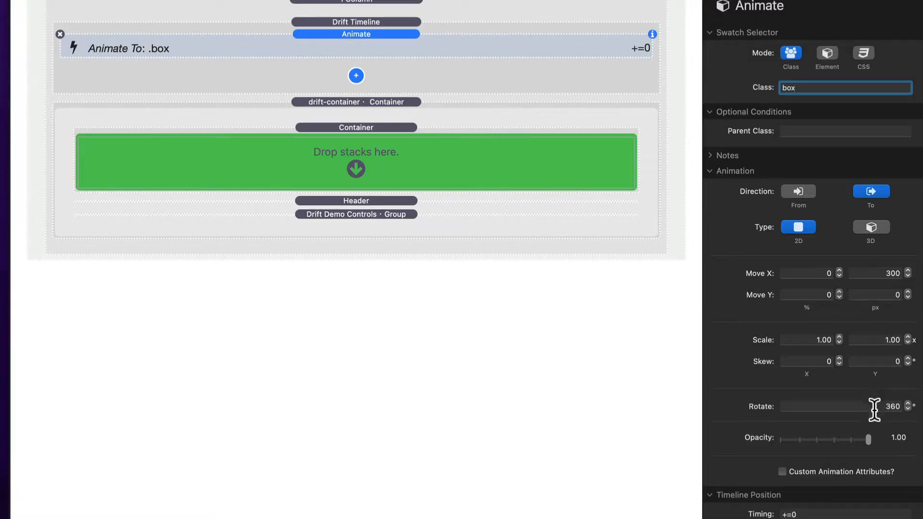
pyautogui.scroll(-2, 873, 410)
pyautogui.scroll(2, 874, 410)
pyautogui.scroll(-8, 874, 409)
pyautogui.scroll(8, 874, 409)
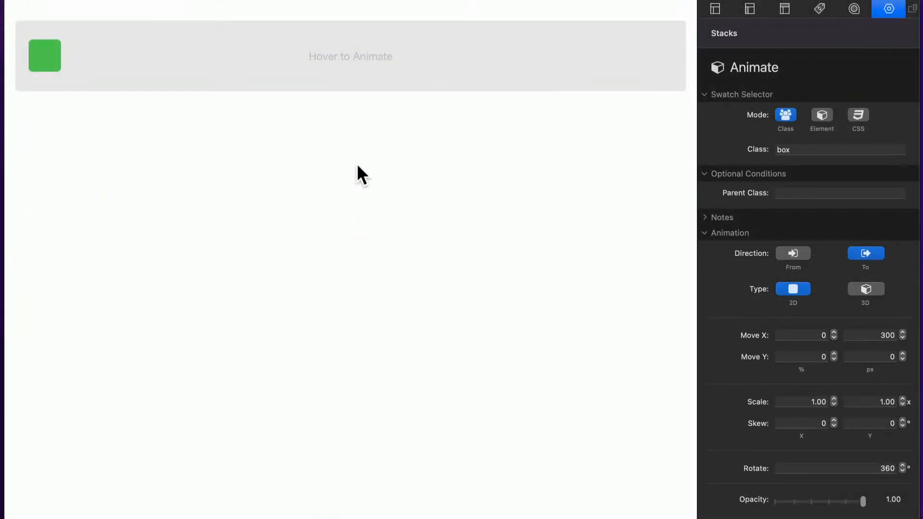
# - Test the hover animation on the single container in preview, and return to edit mode
pyautogui.moveTo(365, 56)
pyautogui.press('super+r')
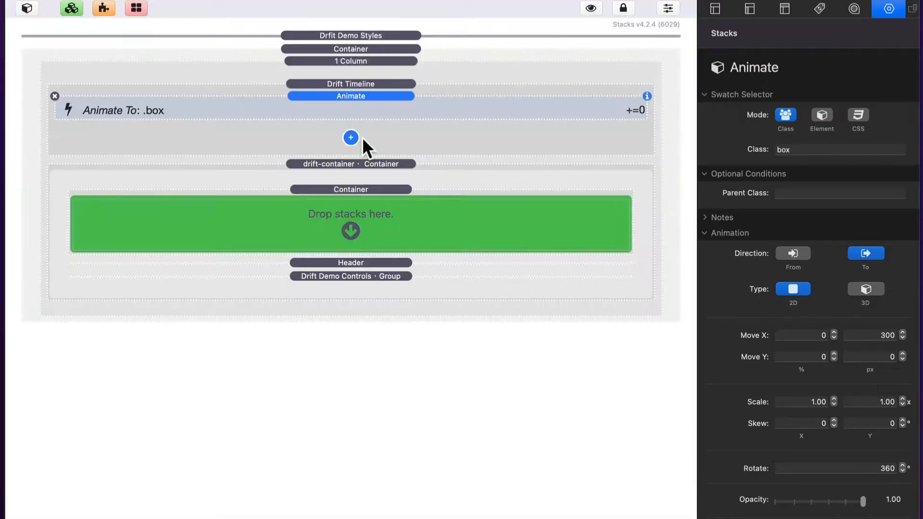
# - Duplicate the outer drift-container Container twice to make three identical containers
pyautogui.click(363, 162)
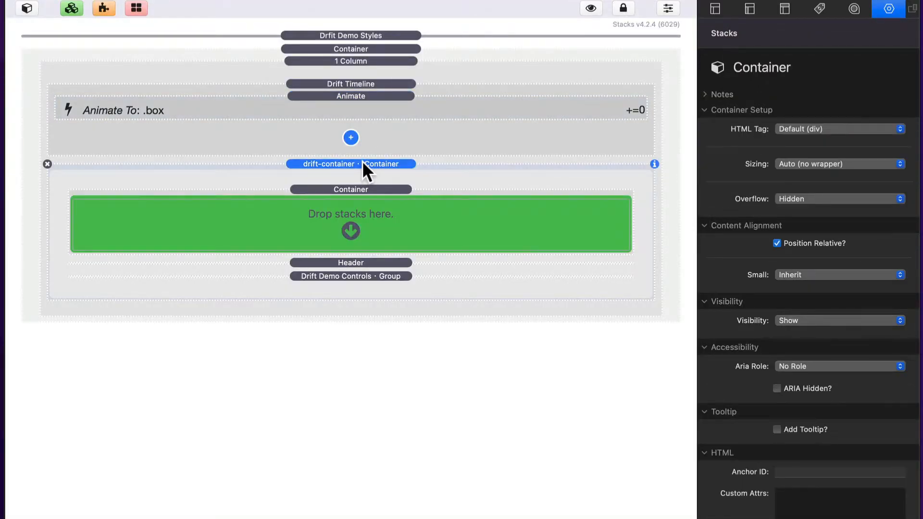
pyautogui.press('super+d')
pyautogui.press('super+d')
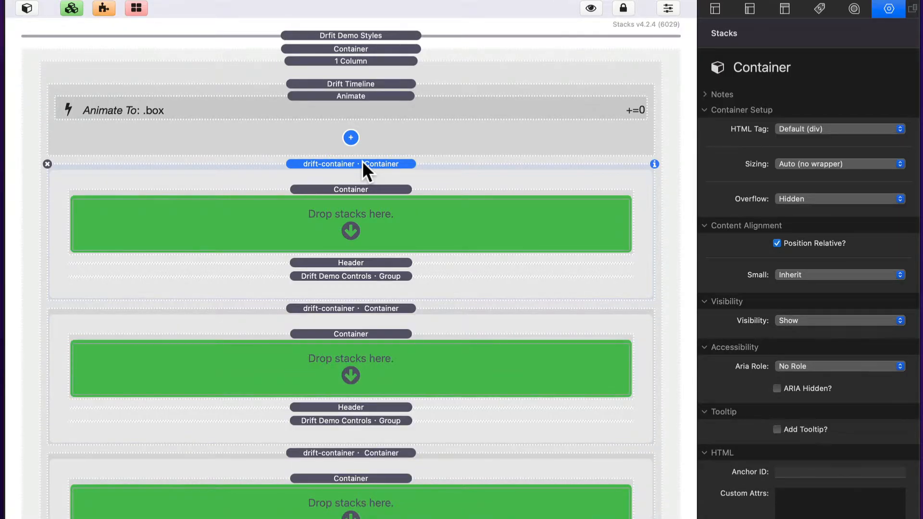
# - Preview the page, test the hover animation on each of the three containers, and return to edit mode
pyautogui.press('super+r')
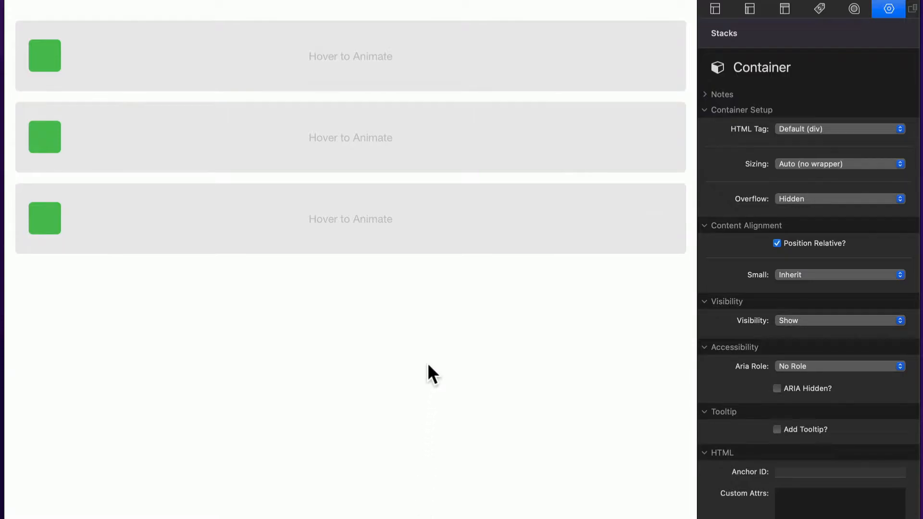
pyautogui.moveTo(382, 232)
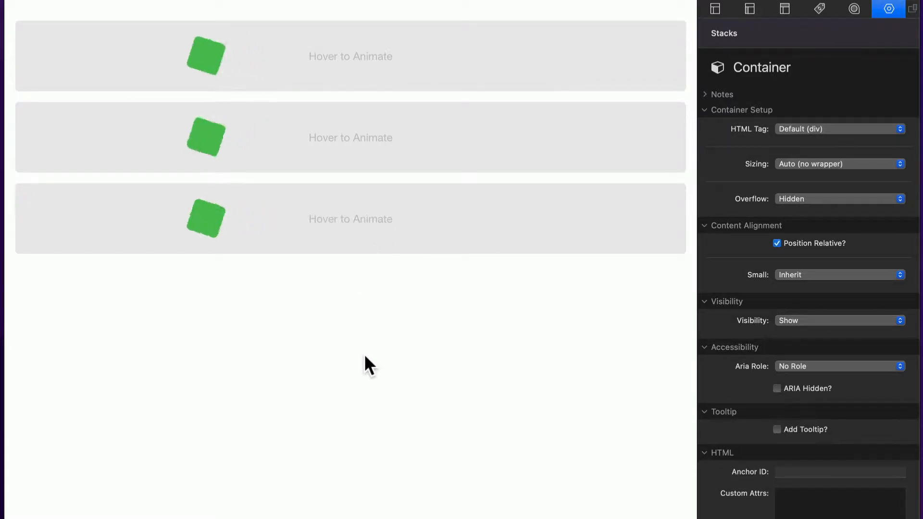
pyautogui.moveTo(548, 127)
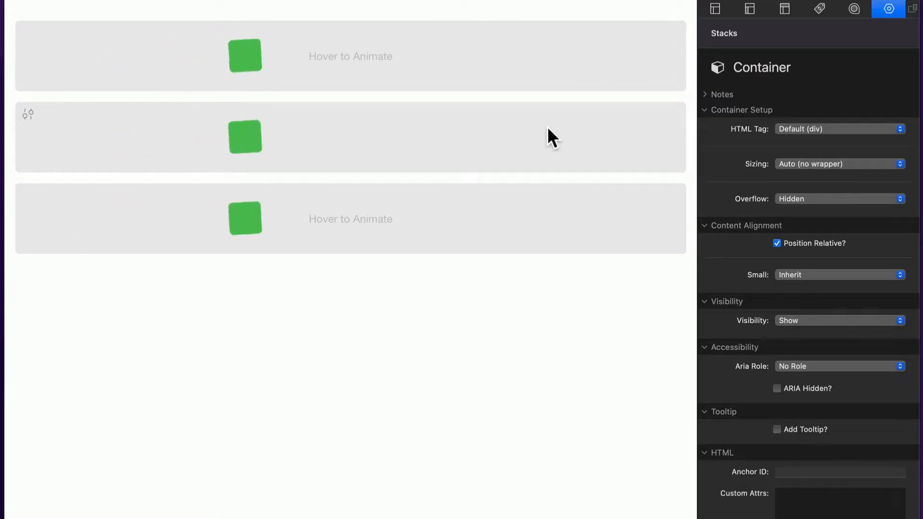
pyautogui.moveTo(508, 54)
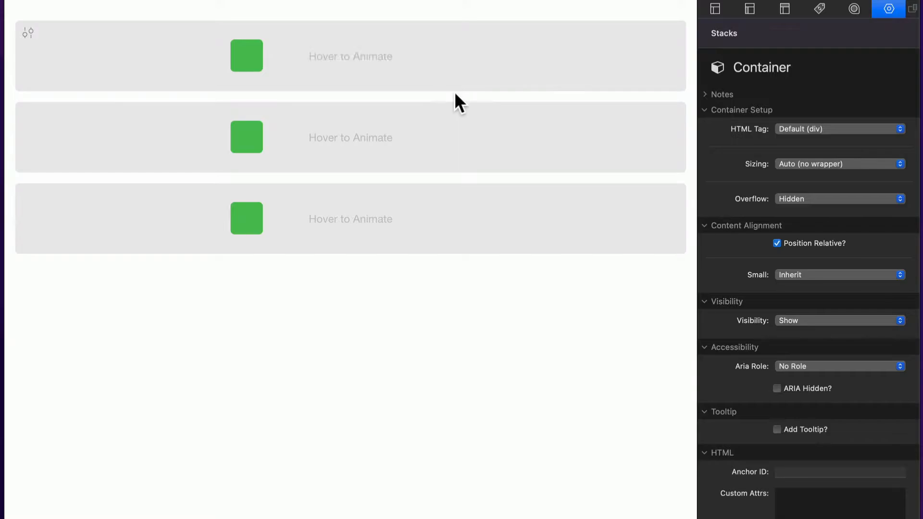
pyautogui.moveTo(451, 143)
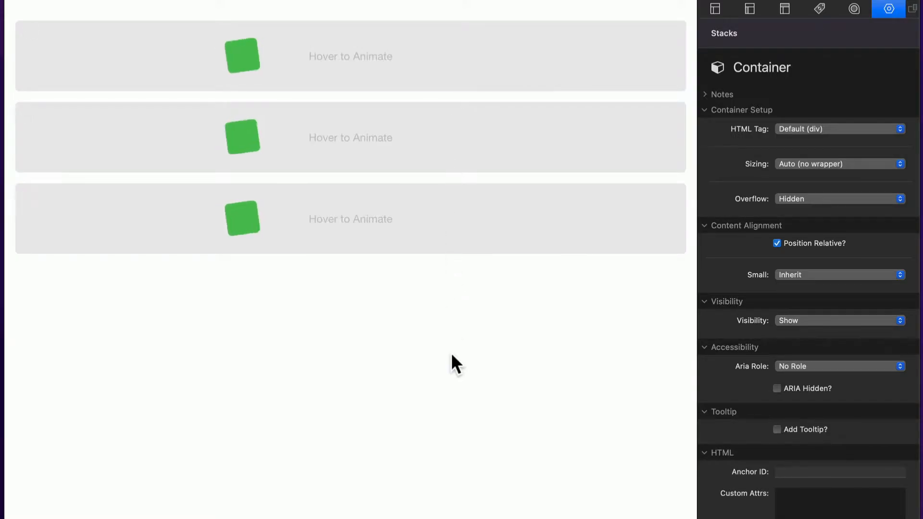
pyautogui.press('super+r')
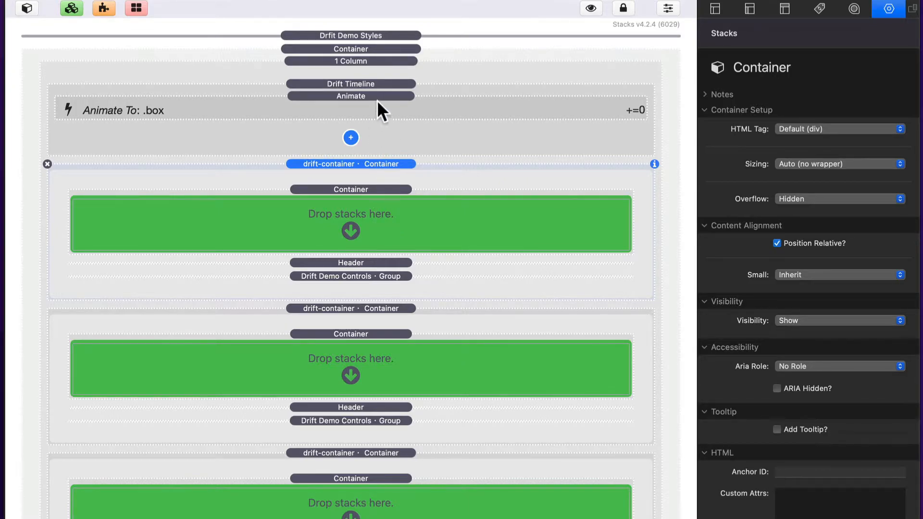
# - Check the Drift Timeline's hover class and the class targeted by its Animate stack
pyautogui.click(373, 84)
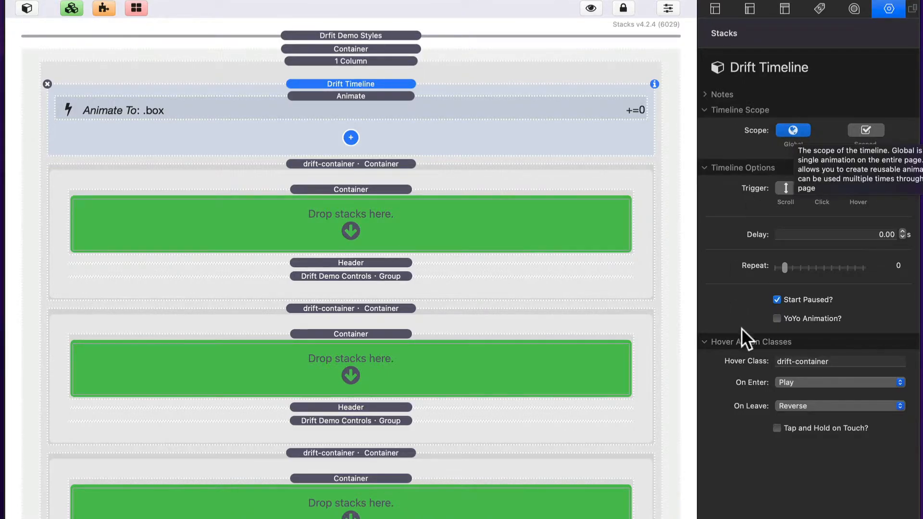
pyautogui.click(839, 361)
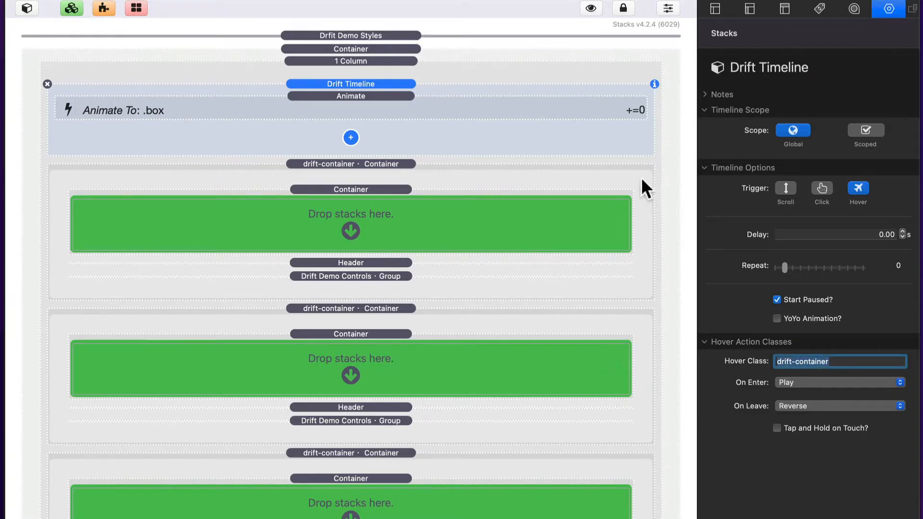
pyautogui.click(562, 97)
pyautogui.click(845, 152)
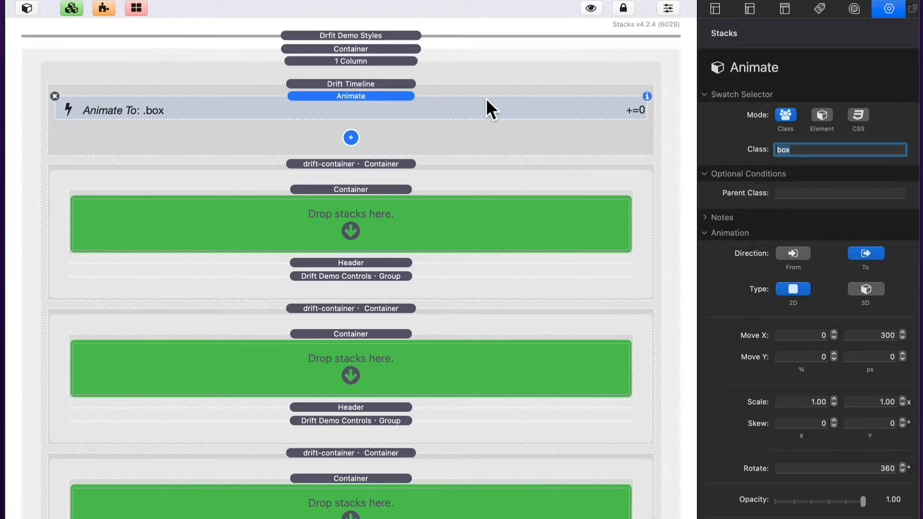
# - Preview the page to retest the hover animation on the top container, and return to edit mode
pyautogui.press('super+r')
pyautogui.moveTo(459, 39)
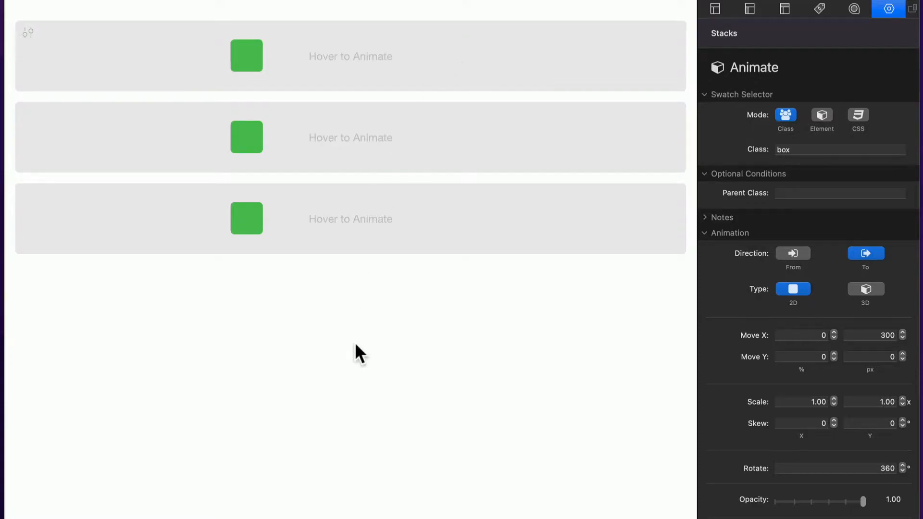
pyautogui.press('super+e')
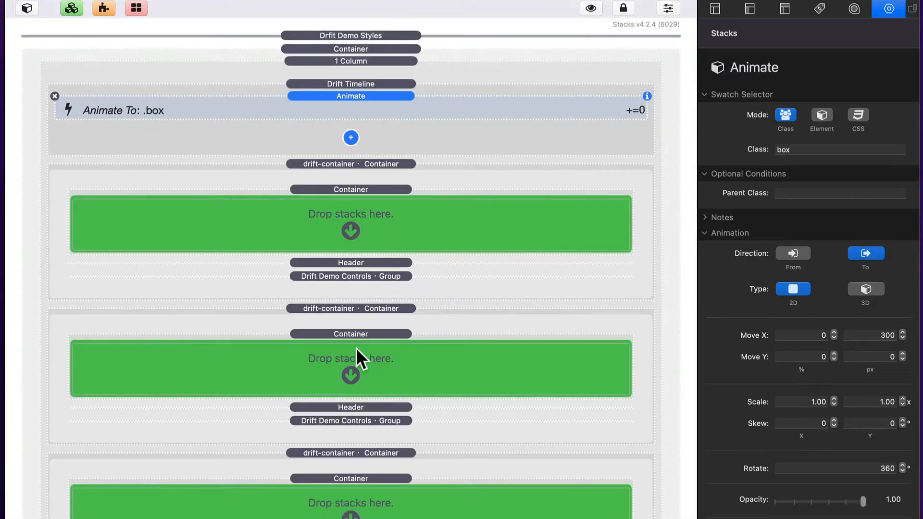
# - Set the Drift Timeline's scope to Scoped and check its Scope Selector
pyautogui.click(457, 134)
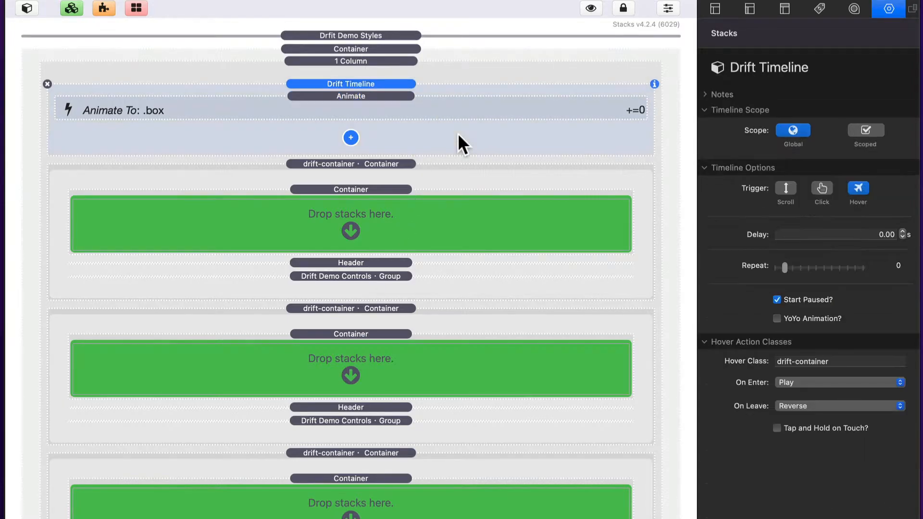
pyautogui.click(871, 131)
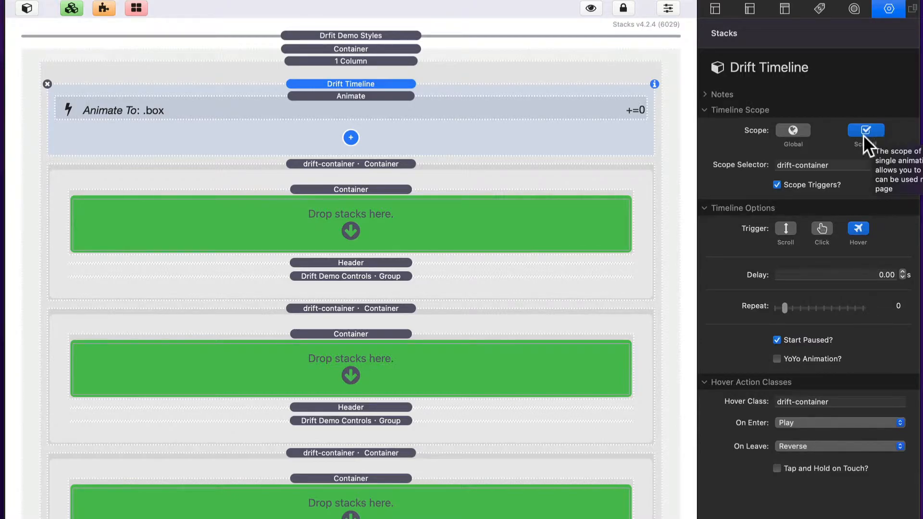
pyautogui.click(842, 164)
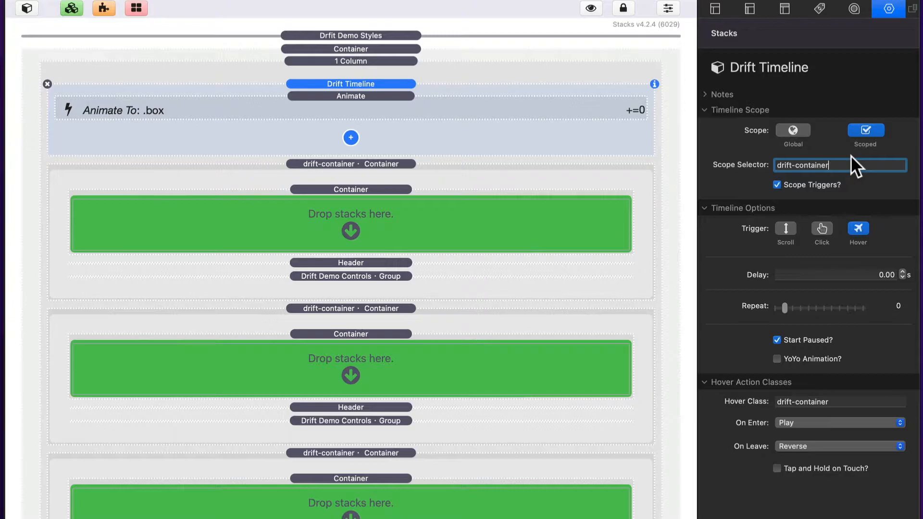
# - Check the first outer container against the Drift Timeline's Scope Selector and Hover Class
pyautogui.click(361, 164)
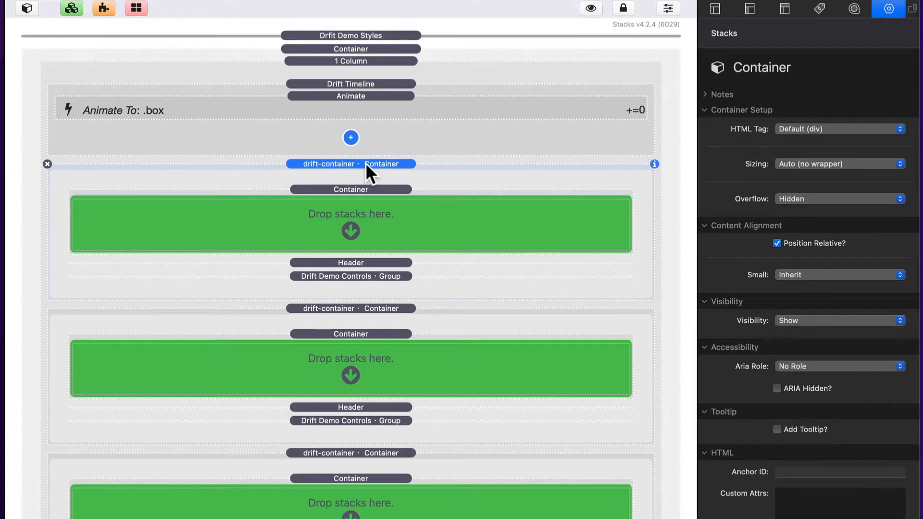
pyautogui.click(393, 137)
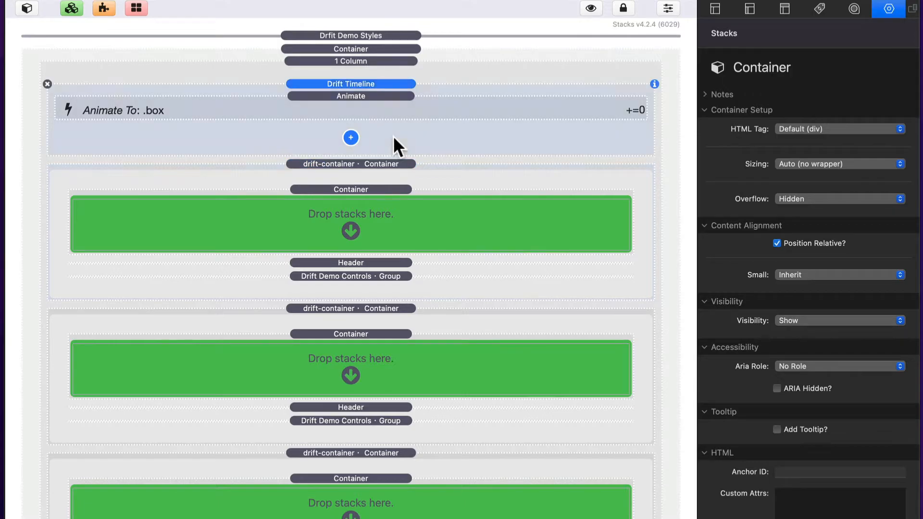
pyautogui.click(841, 165)
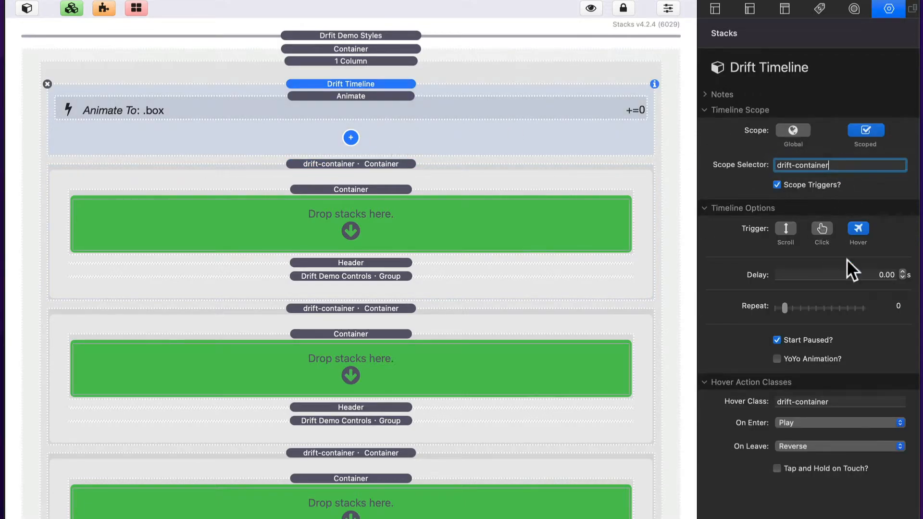
pyautogui.click(840, 402)
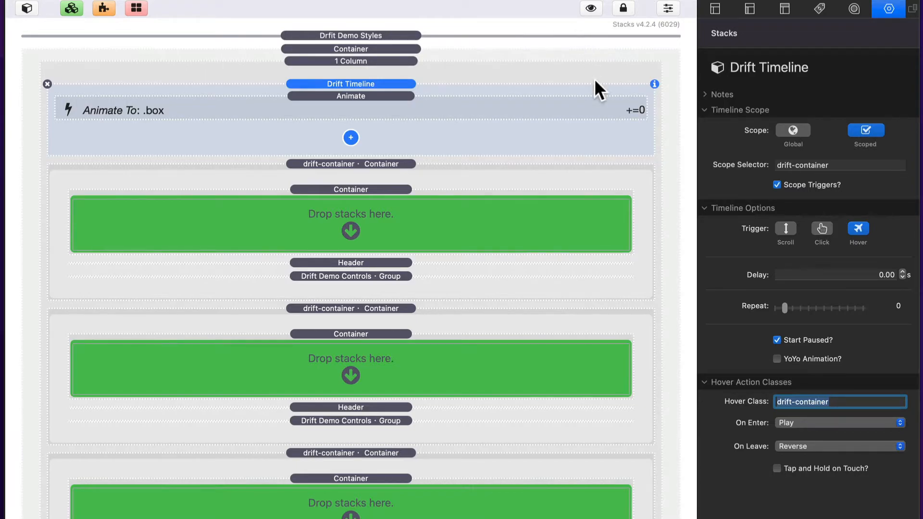
pyautogui.click(798, 164)
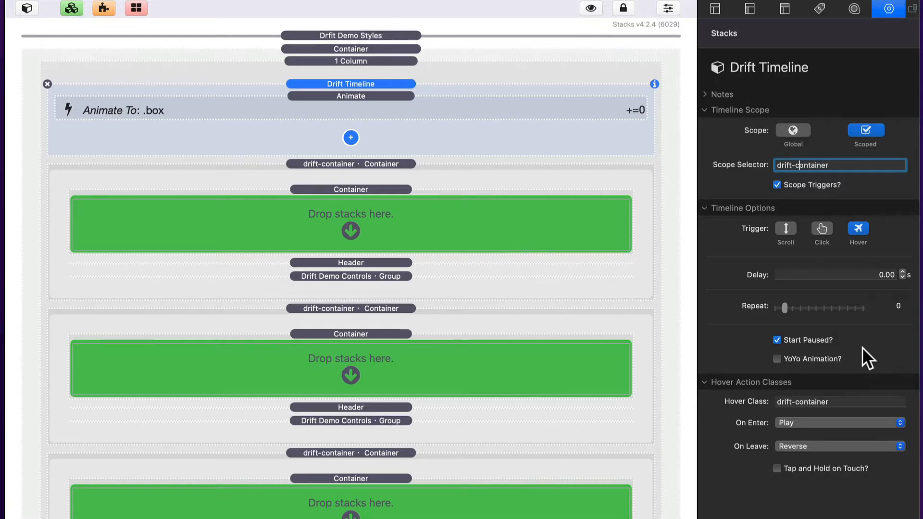
pyautogui.tripleClick(844, 165)
# - Compare the timeline's Hover Class with its Scope Selector while trying the Scope Triggers option switched off
pyautogui.doubleClick(847, 401)
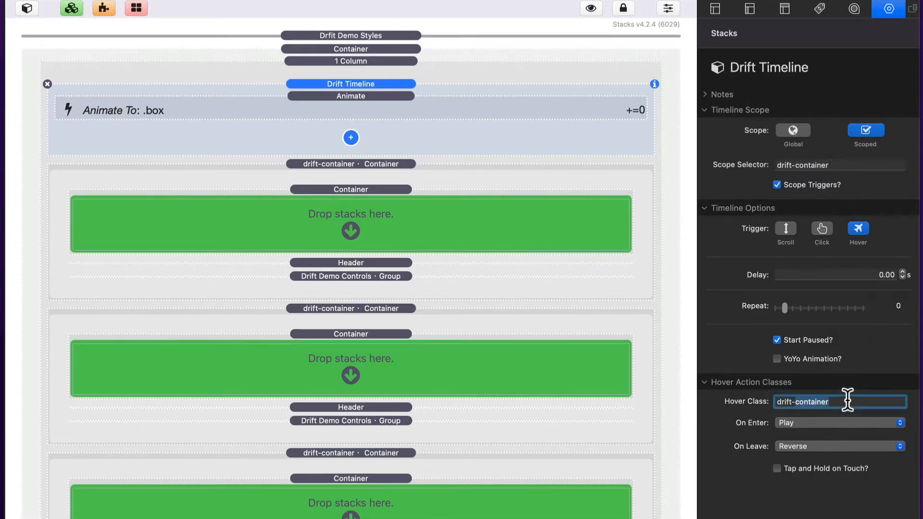
pyautogui.doubleClick(847, 400)
pyautogui.click(789, 401)
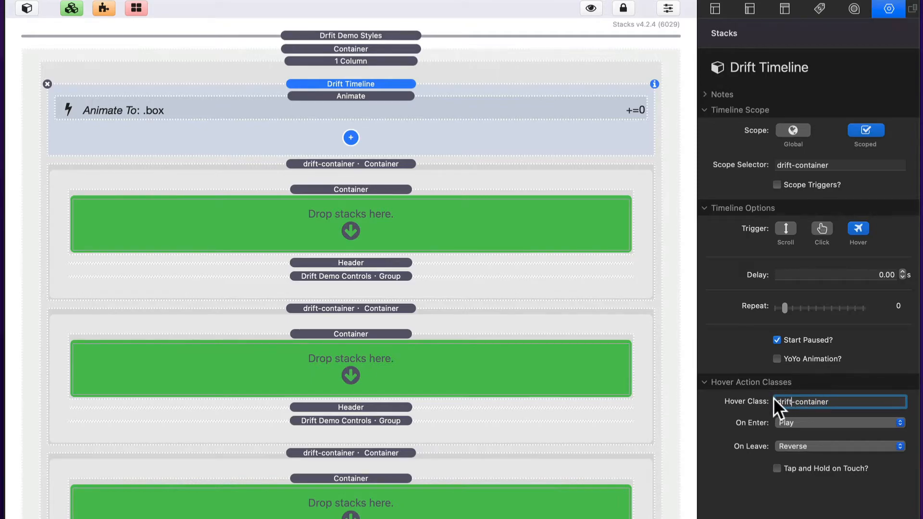
pyautogui.tripleClick(834, 403)
pyautogui.click(792, 164)
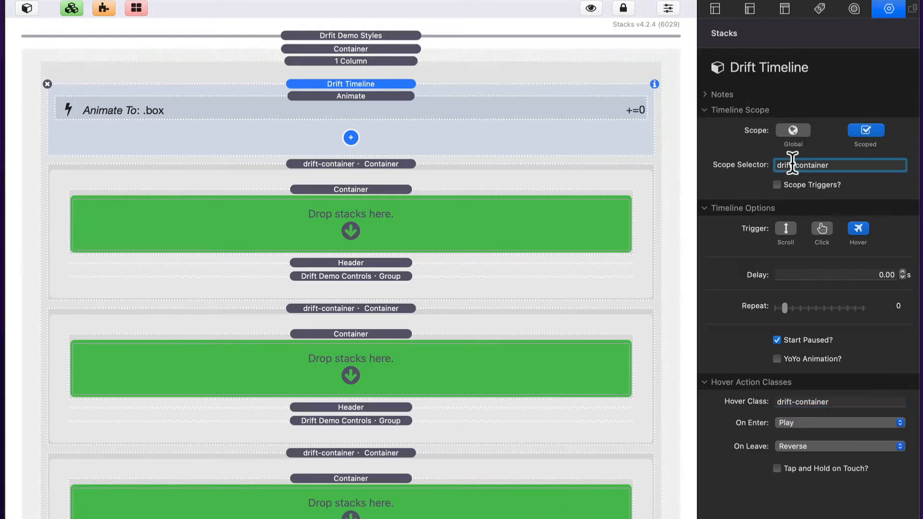
pyautogui.tripleClick(792, 165)
# - Enable the Click trigger for the Drift Timeline and view its click action classes
pyautogui.click(822, 227)
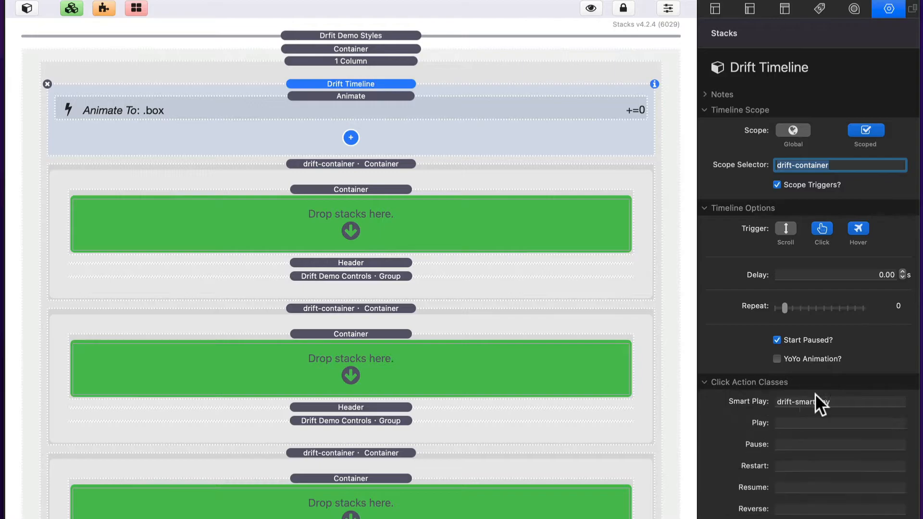
# - Try the Scroll trigger on the Drift Timeline, check its Trigger Selector, and leave only the Hover trigger enabled
pyautogui.click(786, 228)
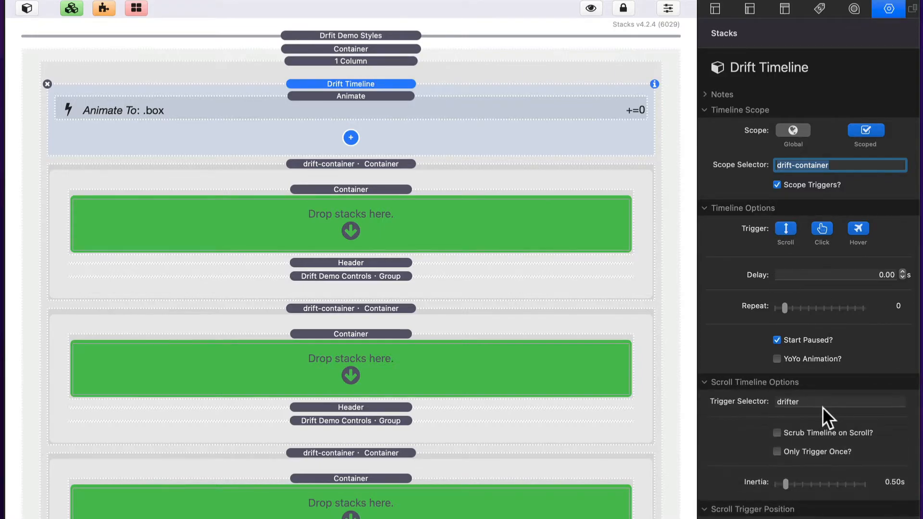
pyautogui.click(825, 401)
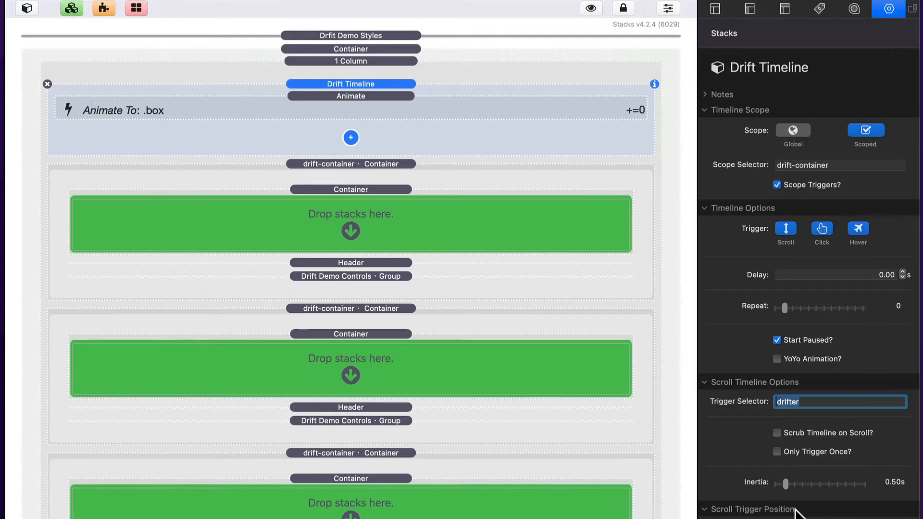
pyautogui.press('Return')
pyautogui.scroll(-1, 769, 432)
pyautogui.click(786, 219)
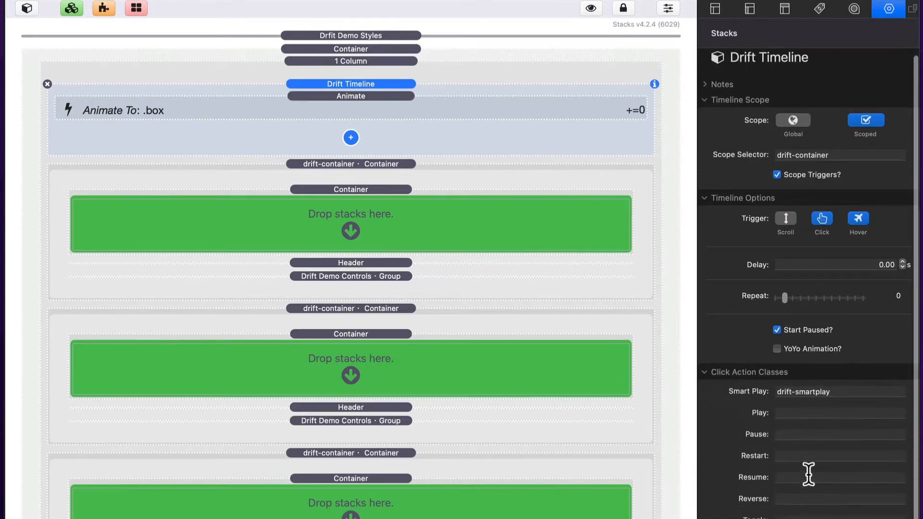
pyautogui.click(830, 220)
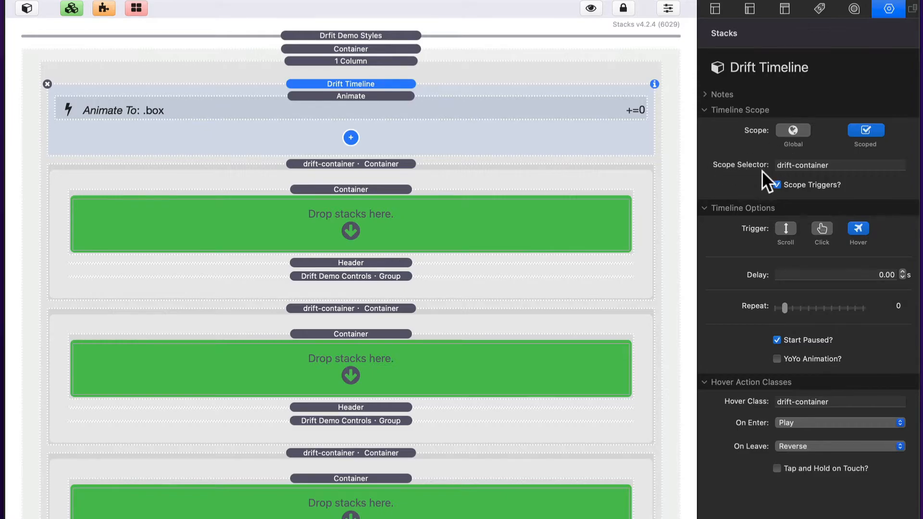
# - Compare the Drift Timeline's Scope Selector and Scope Triggers option with its Hover Class
pyautogui.click(844, 165)
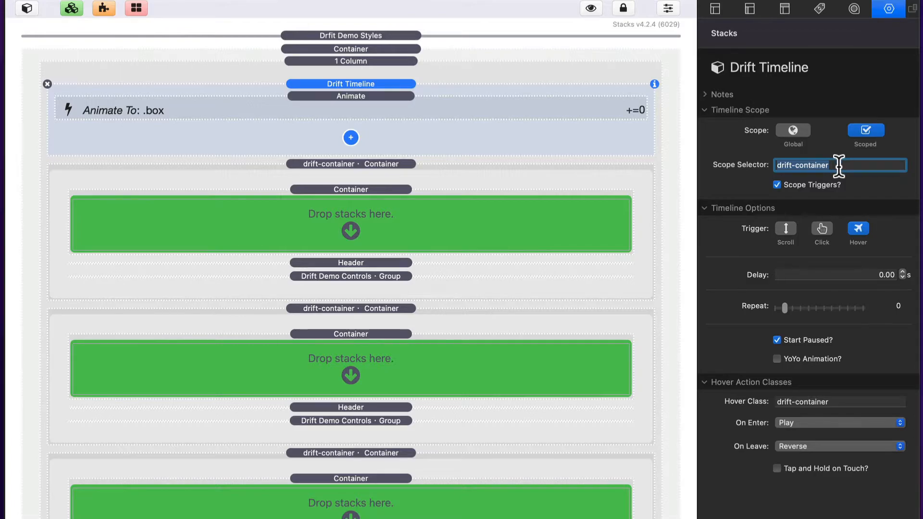
pyautogui.click(838, 164)
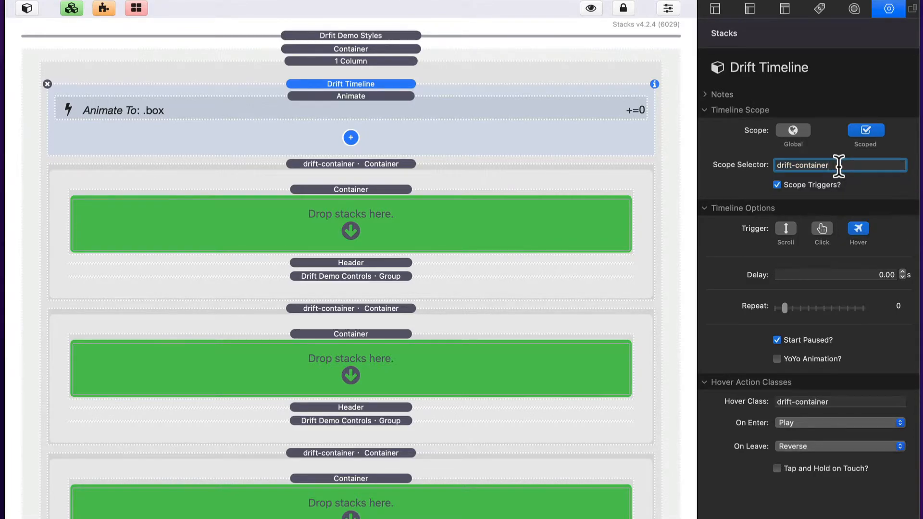
pyautogui.click(815, 402)
pyautogui.click(837, 165)
pyautogui.click(776, 185)
pyautogui.click(846, 400)
pyautogui.tripleClick(846, 400)
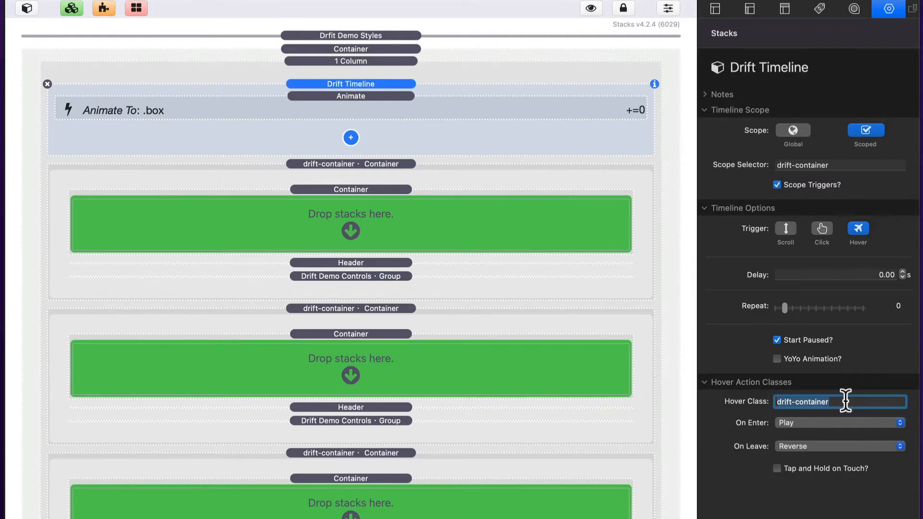
# - Check the Scope Selector again together with the class targeted by the nested Animate stack
pyautogui.click(838, 165)
pyautogui.tripleClick(838, 166)
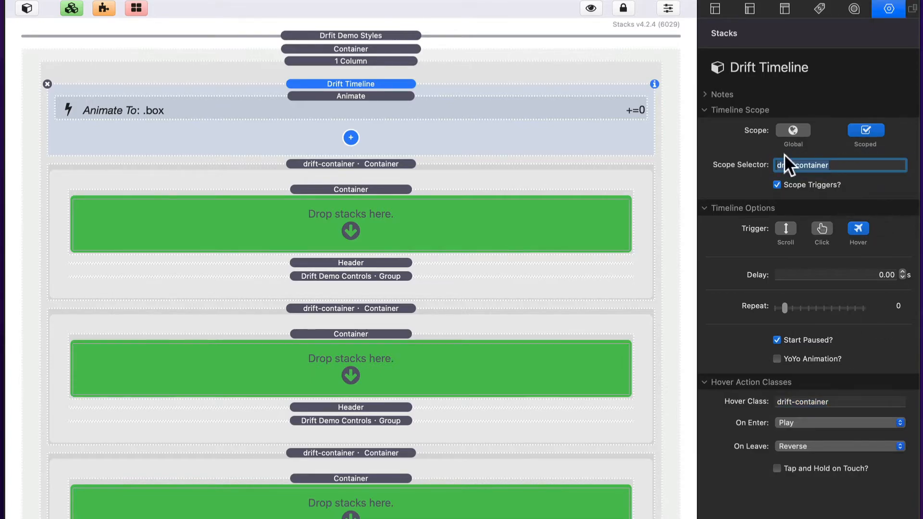
pyautogui.click(548, 96)
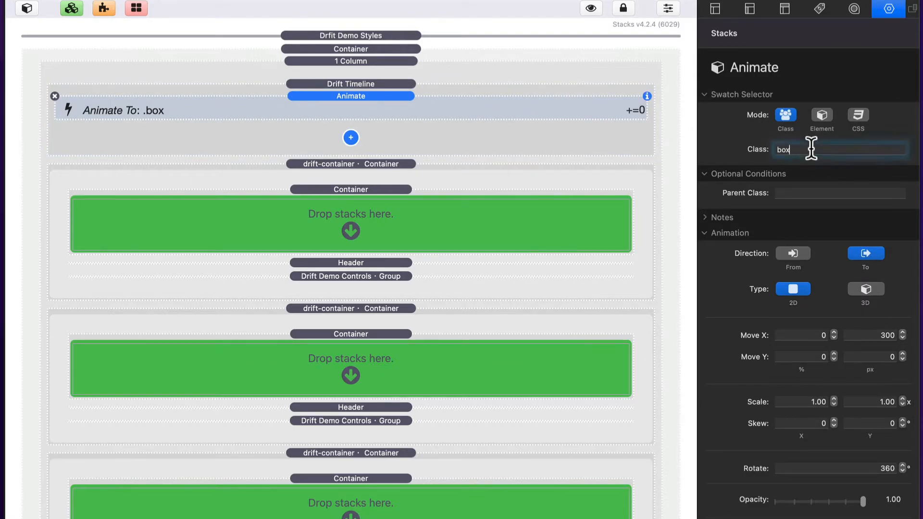
pyautogui.click(397, 83)
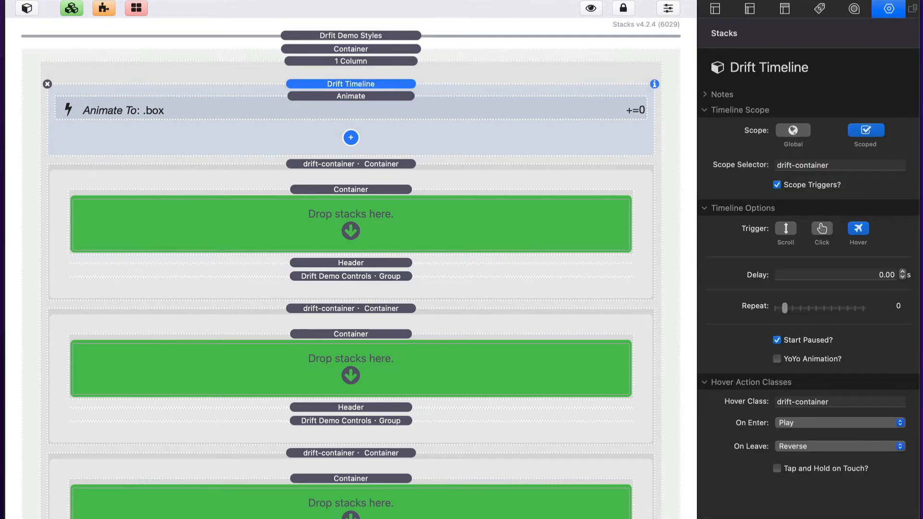
# - Preview the page and trigger the hover animation in each of the three containers, then return to editing
pyautogui.press('super+r')
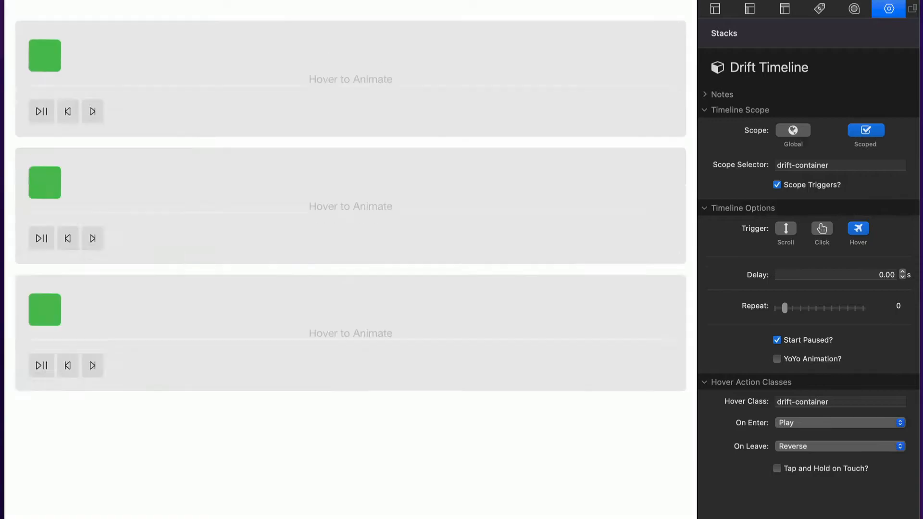
pyautogui.moveTo(517, 55)
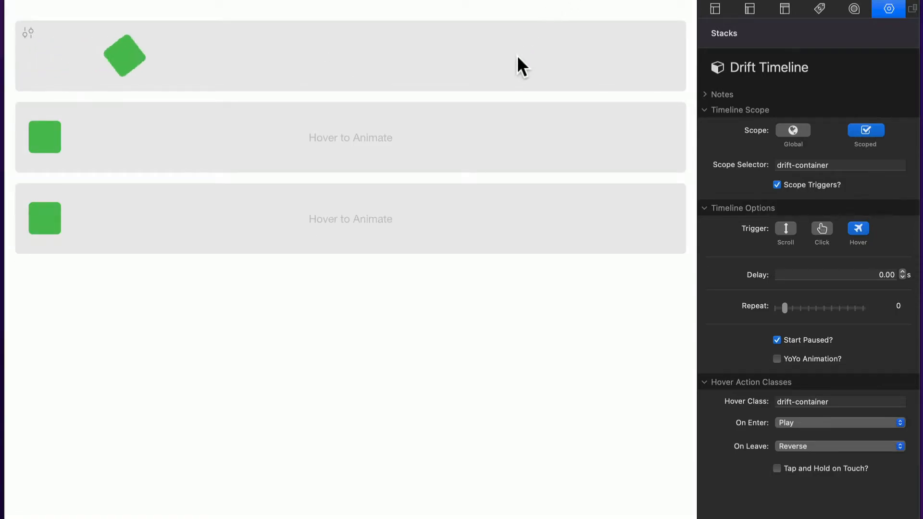
pyautogui.moveTo(498, 127)
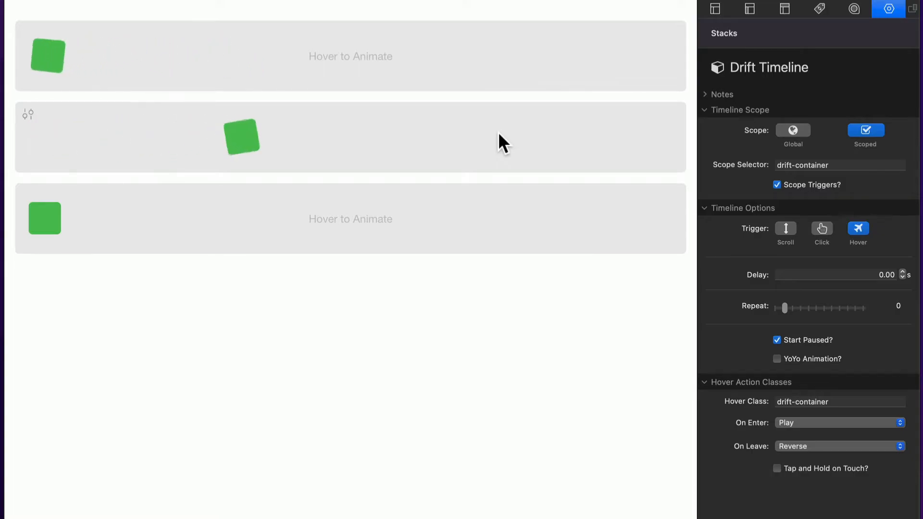
pyautogui.moveTo(486, 202)
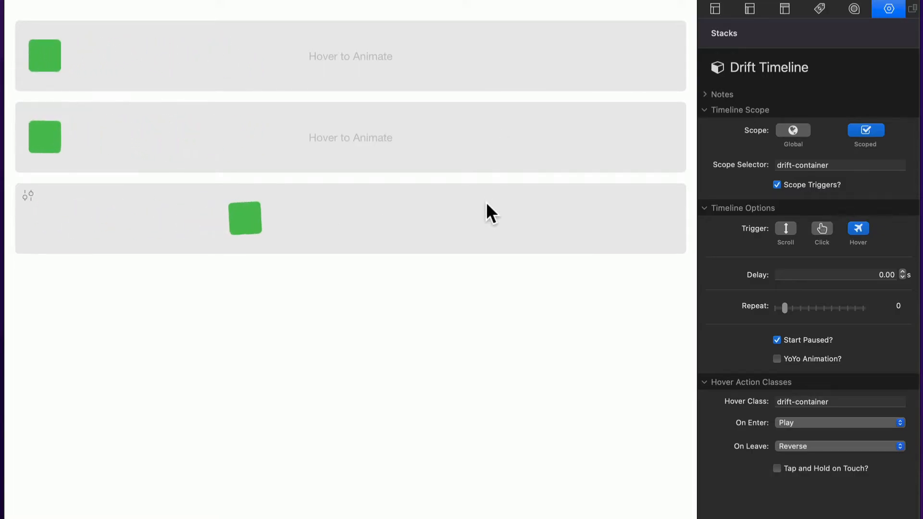
pyautogui.press('super+r')
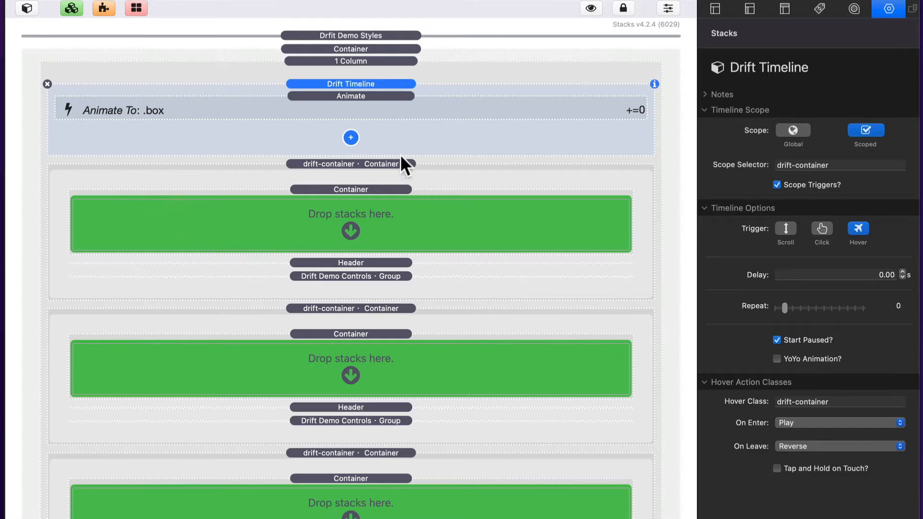
# - Inspect the first drift-container, its inner container and the Drift Timeline that animates them
pyautogui.click(386, 163)
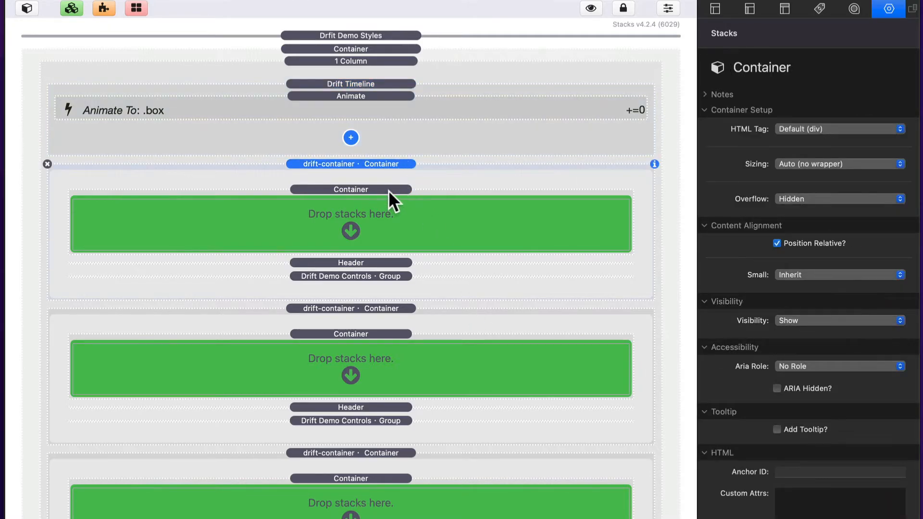
pyautogui.click(383, 190)
pyautogui.click(404, 163)
pyautogui.click(404, 122)
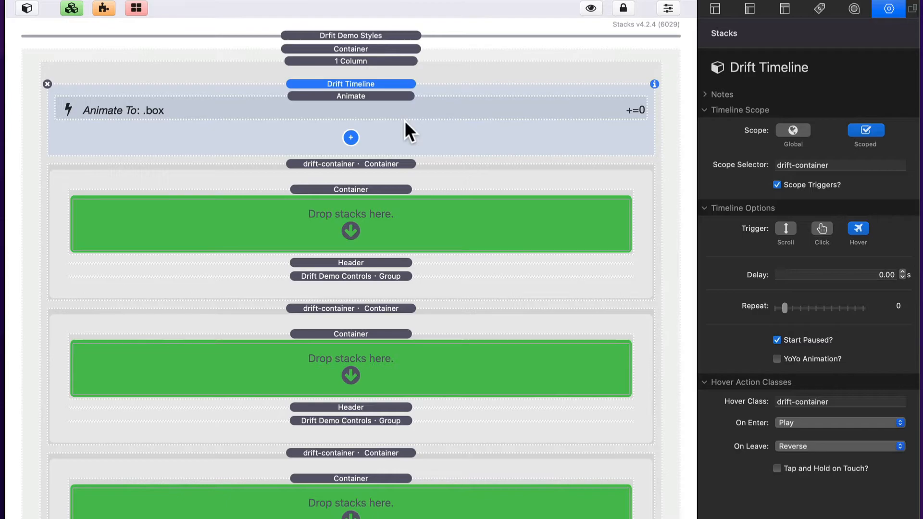
pyautogui.click(387, 164)
# - Preview the page, show and hide the playback controls in the second, first and third containers, and return to editing
pyautogui.press('super+shift+p')
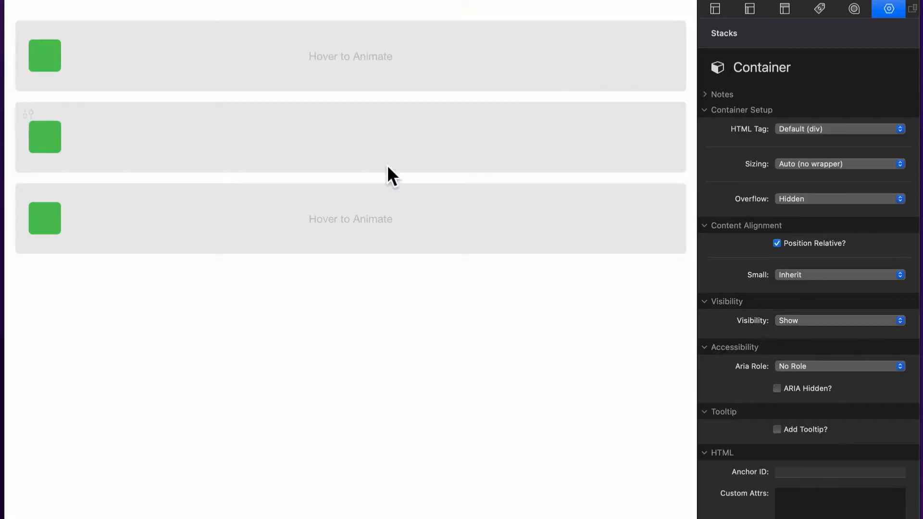
pyautogui.click(31, 116)
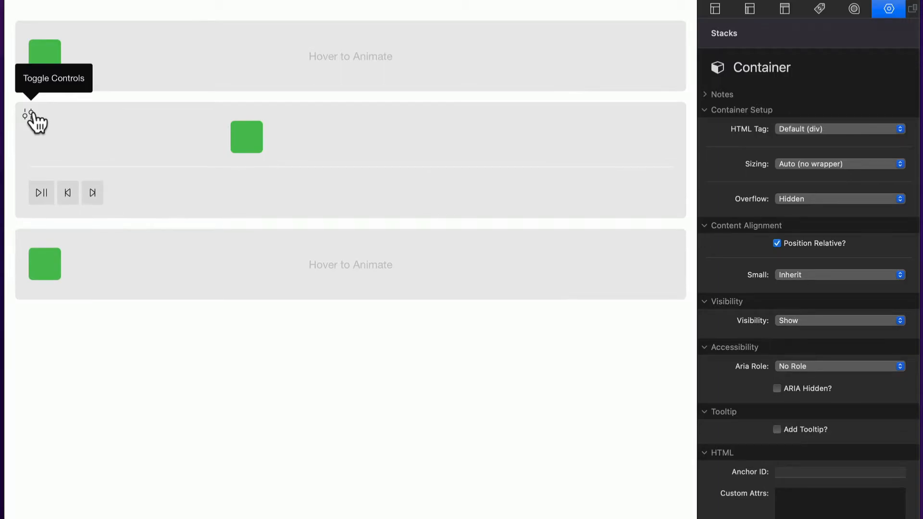
pyautogui.click(31, 115)
pyautogui.click(30, 35)
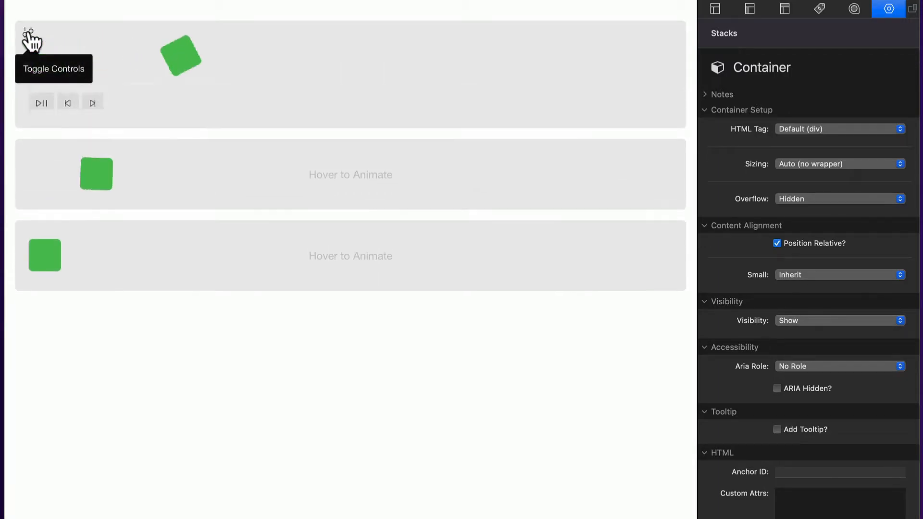
pyautogui.click(30, 35)
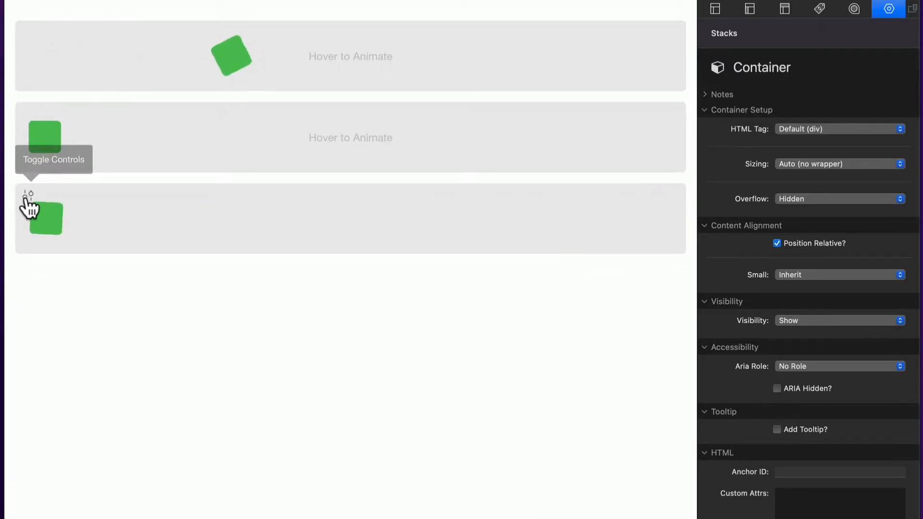
pyautogui.click(26, 197)
pyautogui.click(26, 197)
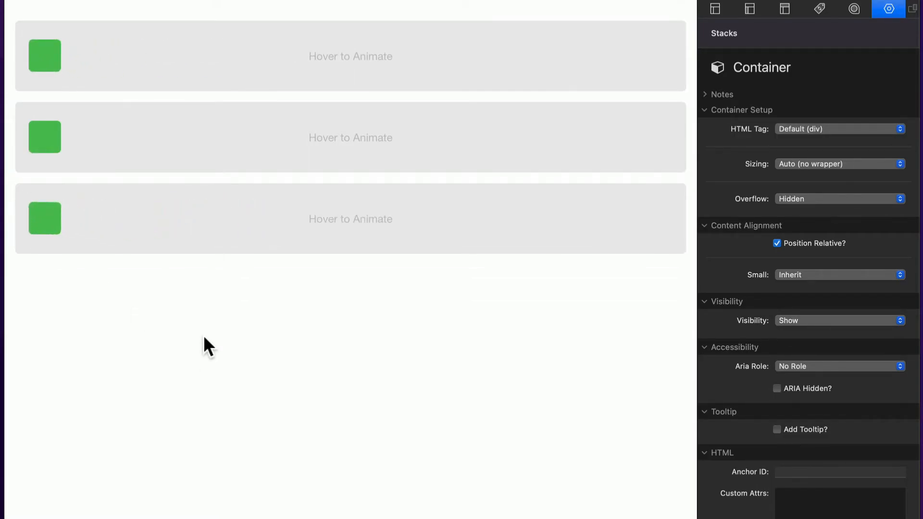
pyautogui.press('super+r')
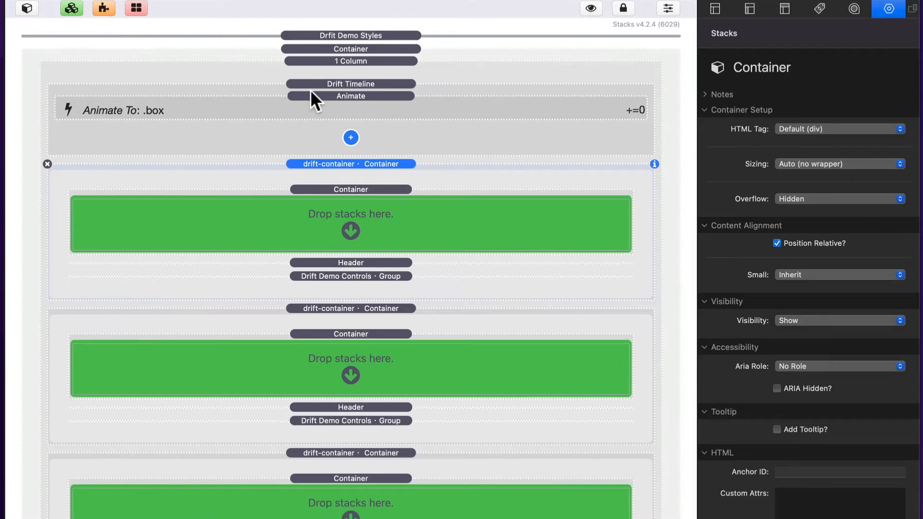
# - Open the Drfit Demo Styles partial and examine the Scope Selector and Toggle class of its Drift Timeline
pyautogui.doubleClick(331, 36)
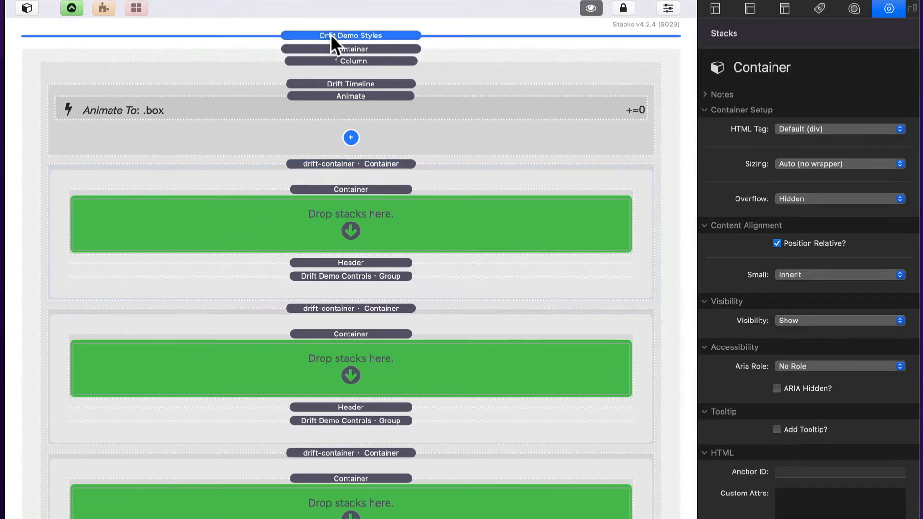
pyautogui.scroll(-10, 318, 136)
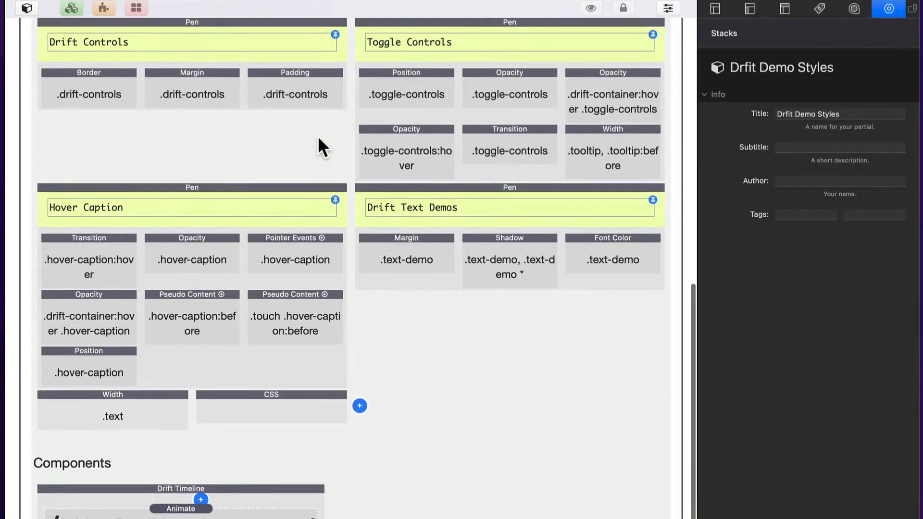
pyautogui.click(215, 501)
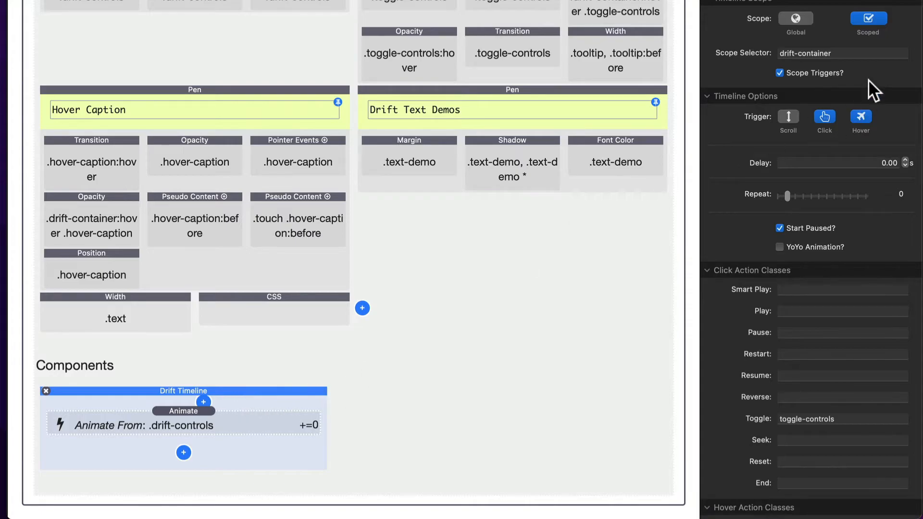
pyautogui.click(846, 52)
pyautogui.scroll(-4, 846, 51)
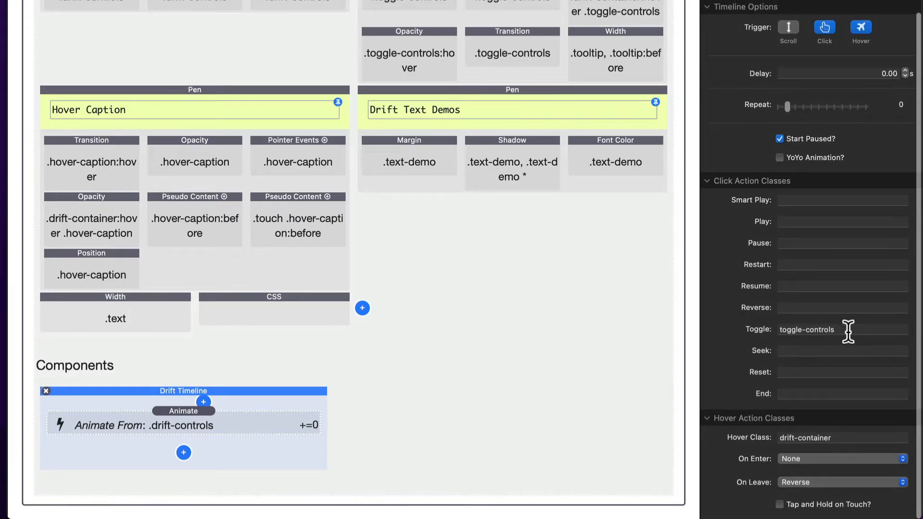
pyautogui.click(844, 328)
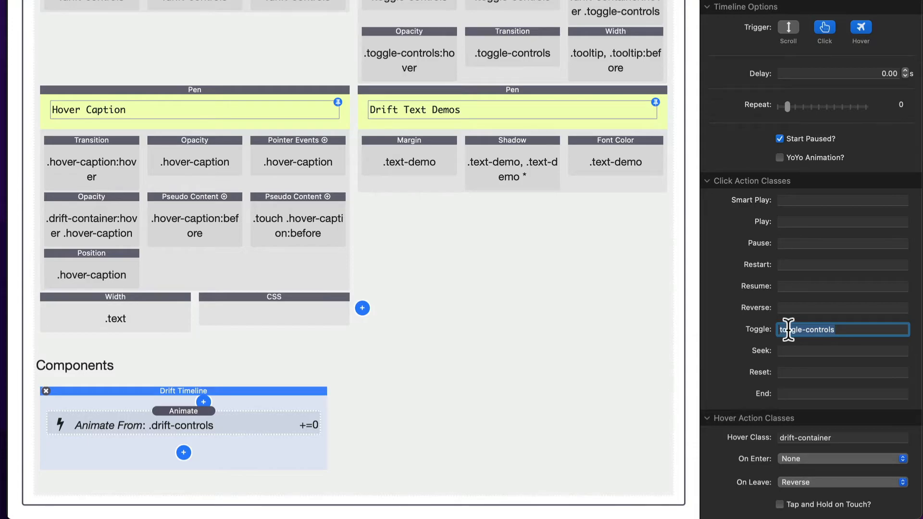
# - Leave the Drfit Demo Styles partial and open the first container's Drift Demo Controls group for editing
pyautogui.click(510, 316)
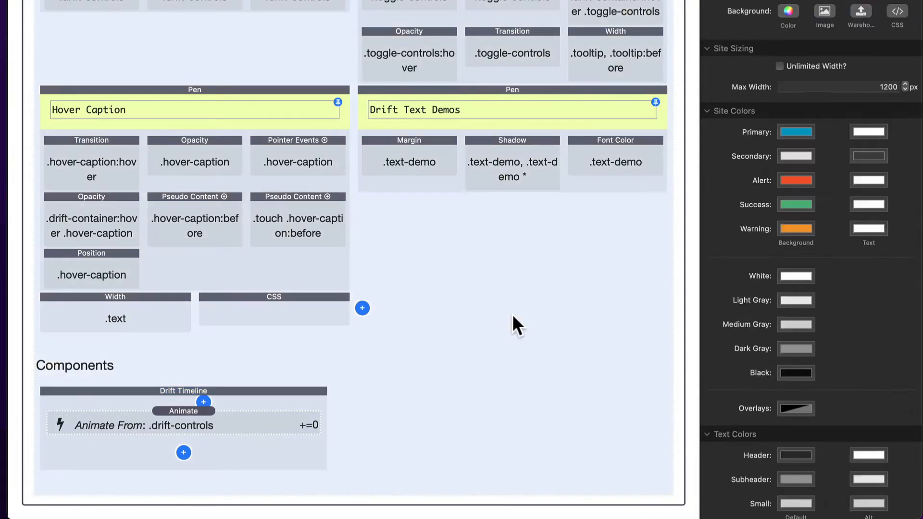
pyautogui.press('super+r')
pyautogui.press('super+r')
pyautogui.scroll(15, 353, 259)
pyautogui.click(35, 2)
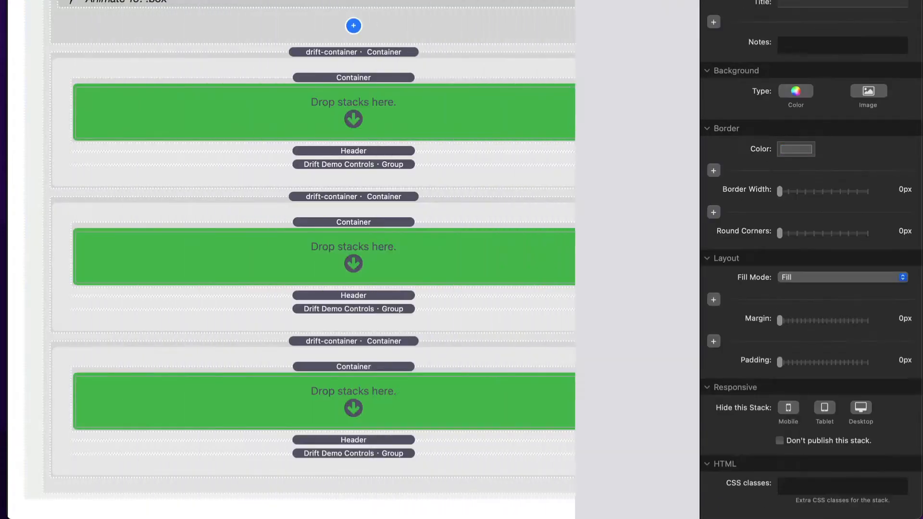
pyautogui.click(332, 163)
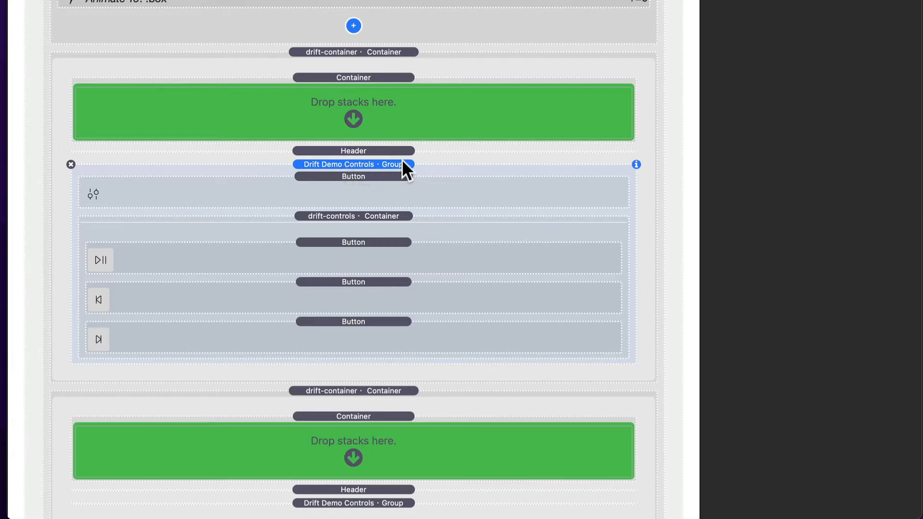
# - Check the custom class of the toggle button in the first Drift Demo Controls group
pyautogui.click(310, 190)
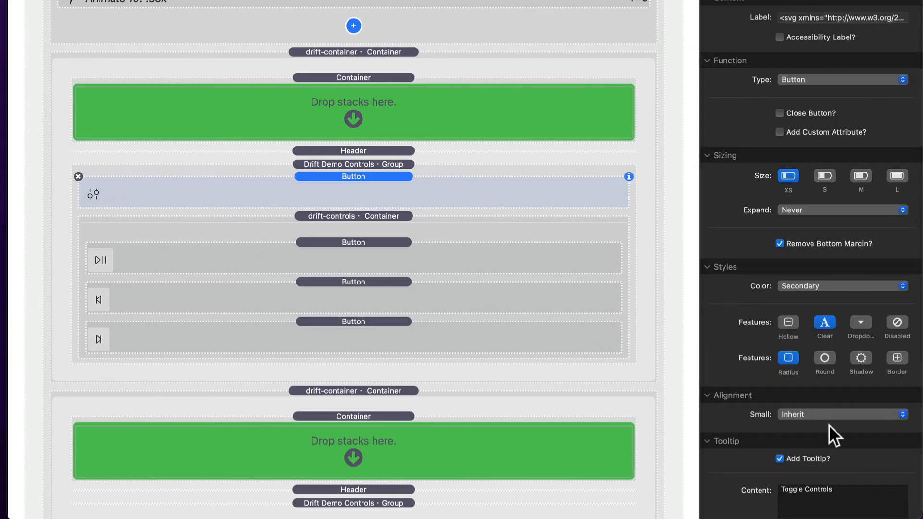
pyautogui.scroll(-1, 872, 486)
pyautogui.scroll(-5, 870, 478)
pyautogui.moveTo(858, 483); pyautogui.dragTo(672, 472)
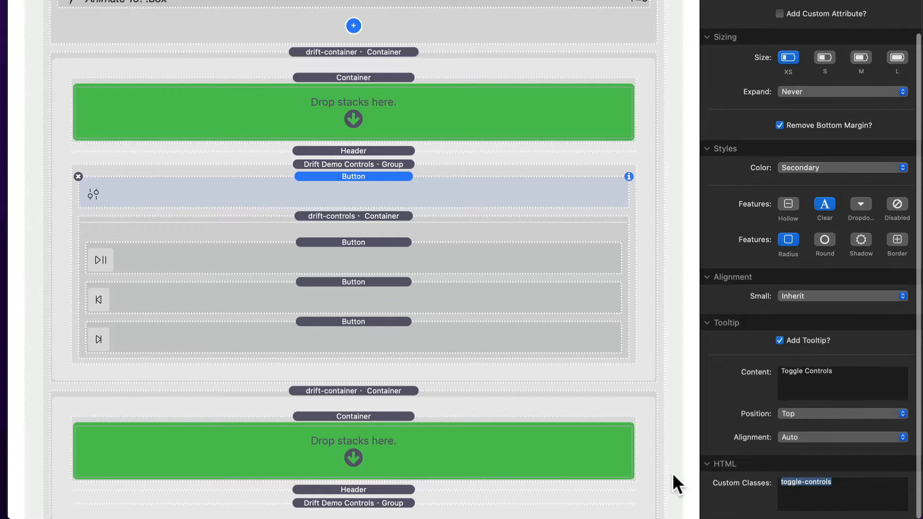
# - Check the custom class of the container holding the playback buttons and return to the toggle button
pyautogui.click(356, 217)
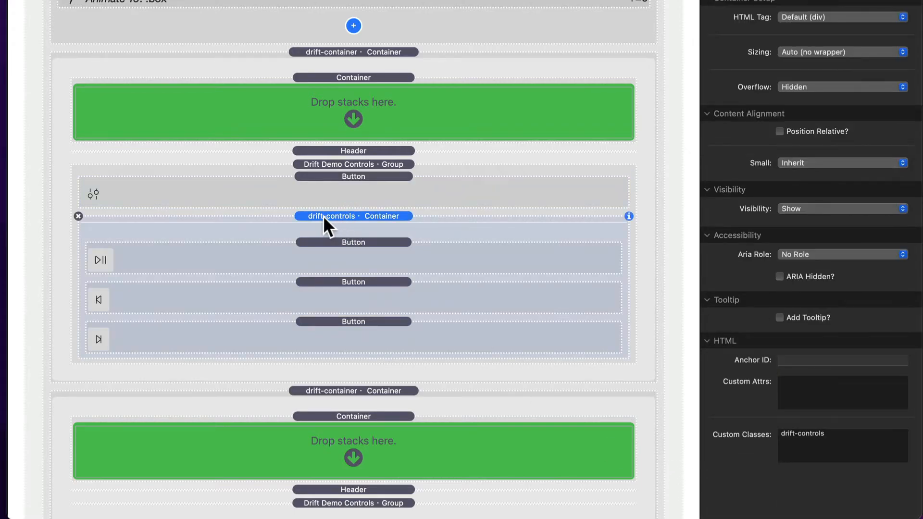
pyautogui.moveTo(867, 437); pyautogui.dragTo(677, 438)
pyautogui.click(857, 445)
pyautogui.click(352, 181)
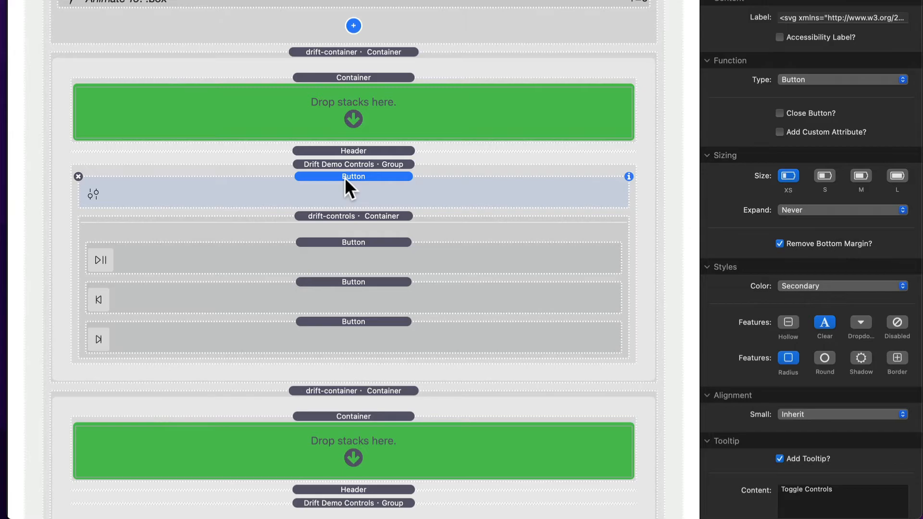
# - Return to the Drfit Demo Styles partial and check its Drift Timeline's Scope Selector, Toggle class and Hover Class
pyautogui.click(359, 217)
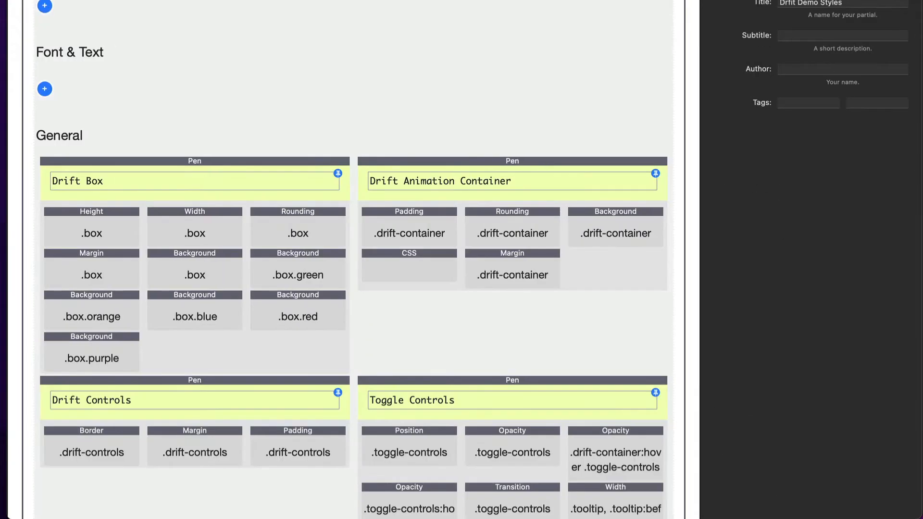
pyautogui.scroll(-10, 253, 124)
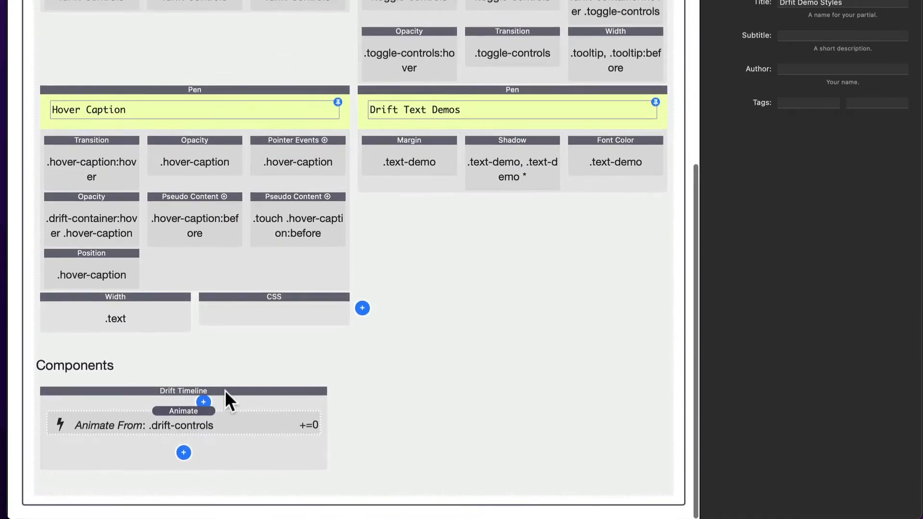
pyautogui.click(225, 390)
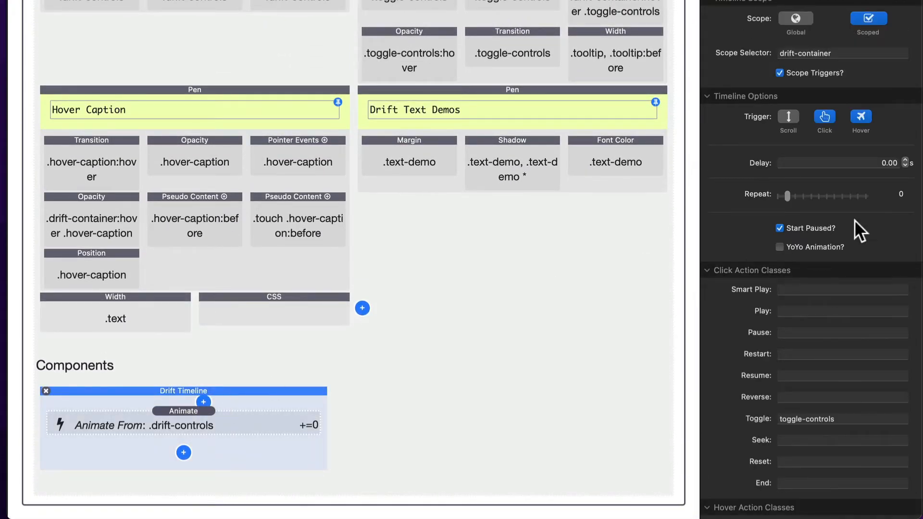
pyautogui.moveTo(841, 53); pyautogui.dragTo(669, 53)
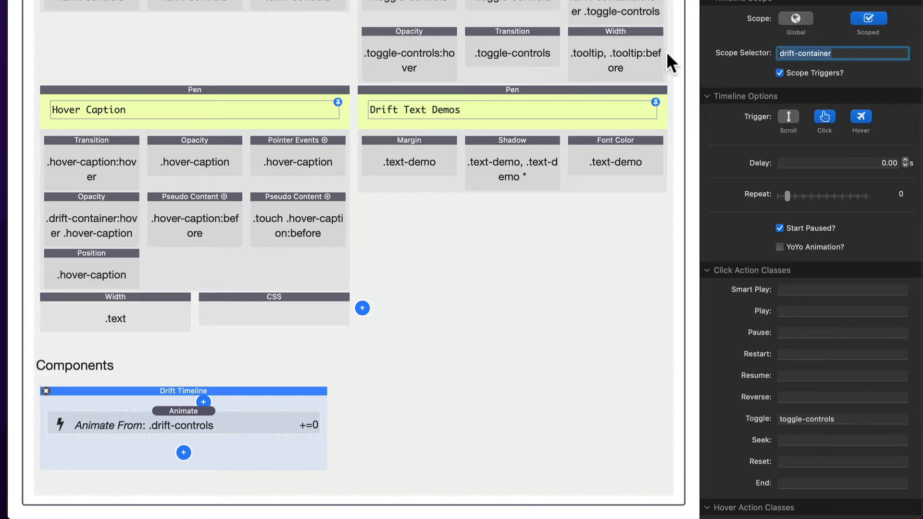
pyautogui.scroll(-4, 749, 82)
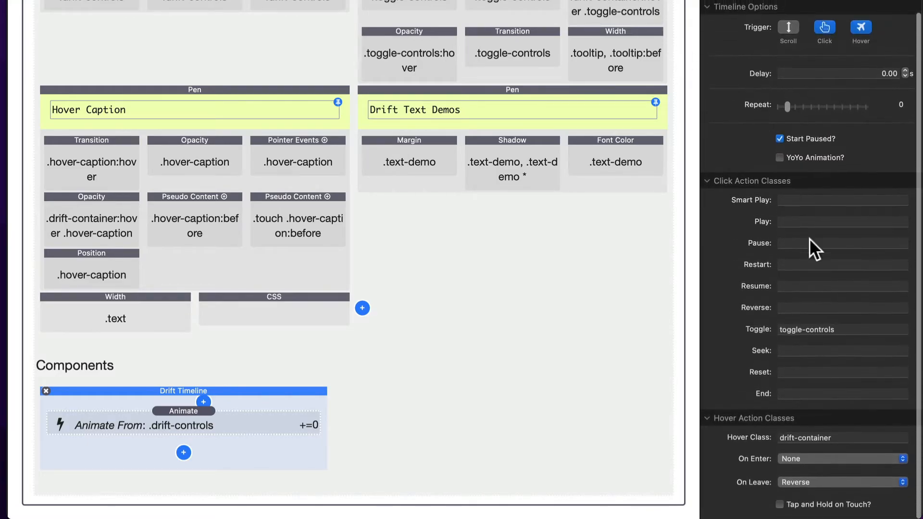
pyautogui.moveTo(856, 329); pyautogui.dragTo(672, 324)
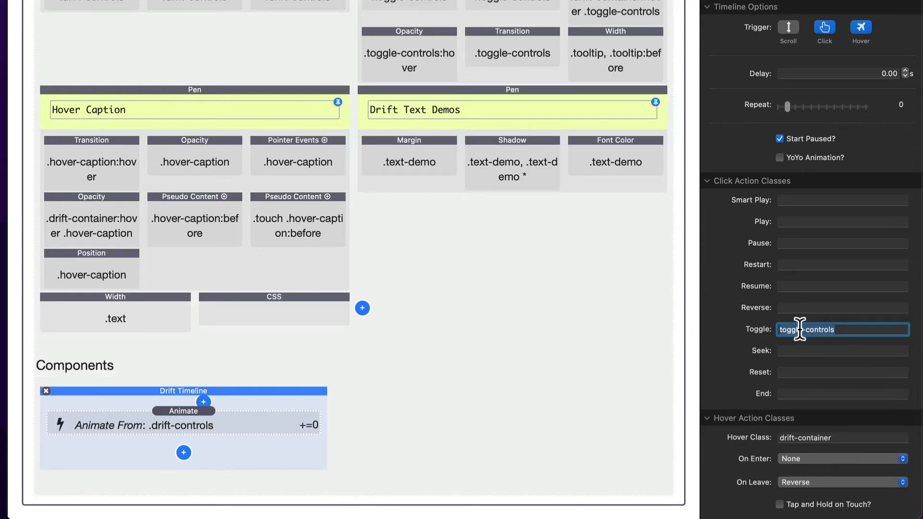
pyautogui.click(849, 431)
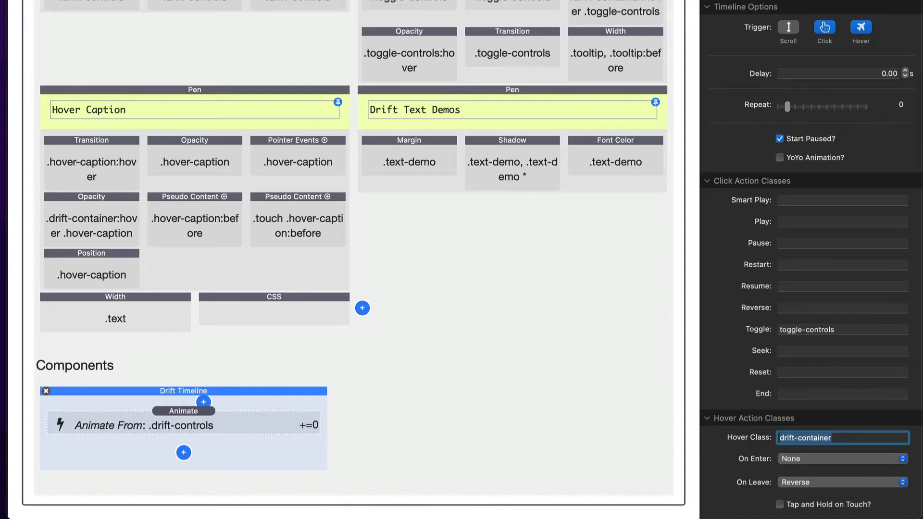
pyautogui.scroll(10, 353, 260)
pyautogui.scroll(-1, 353, 260)
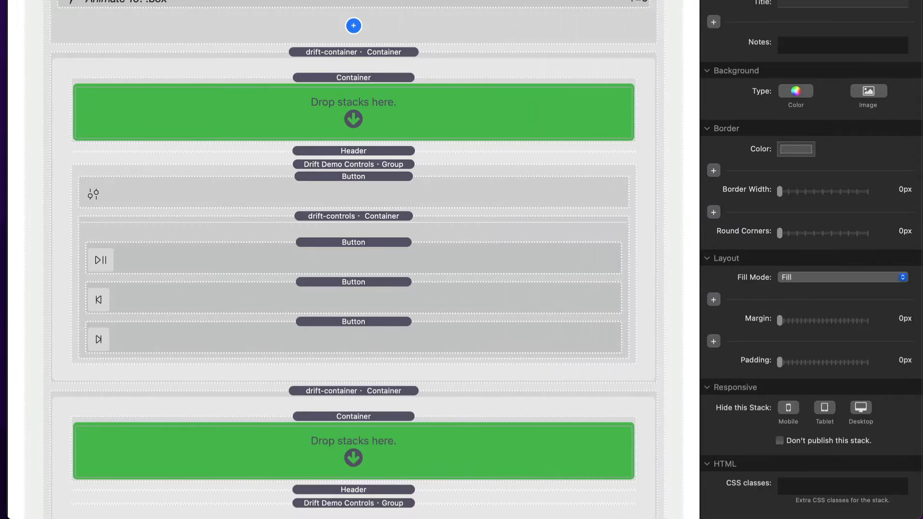
# - Preview the page, show and hide the playback controls of the last container with its toggle, and return to editing
pyautogui.press('super+r')
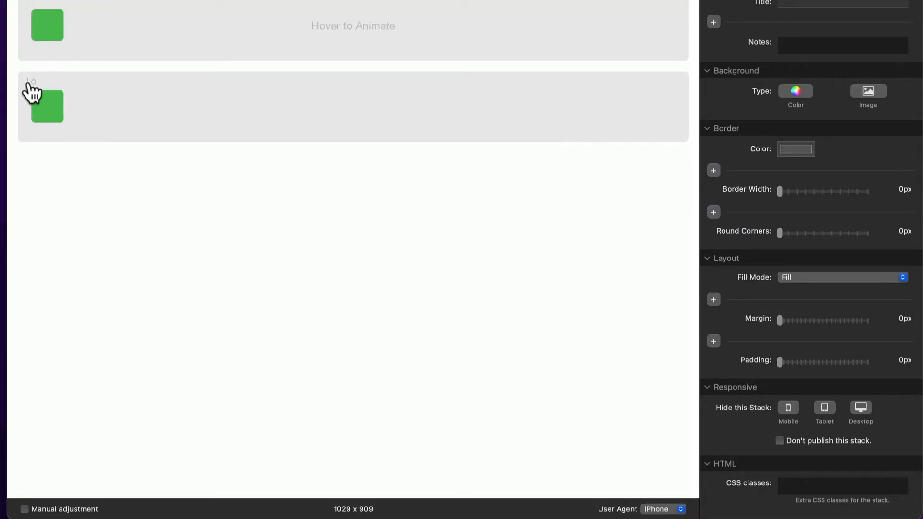
pyautogui.click(32, 85)
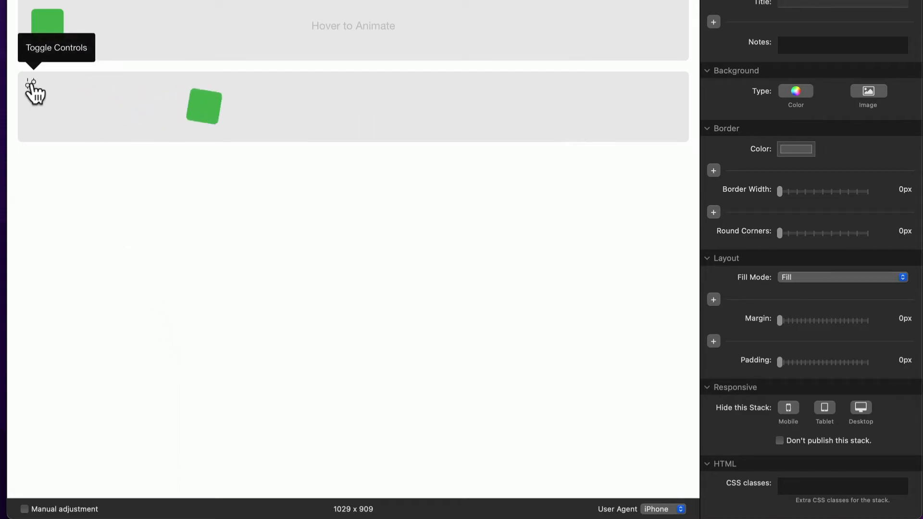
pyautogui.click(30, 84)
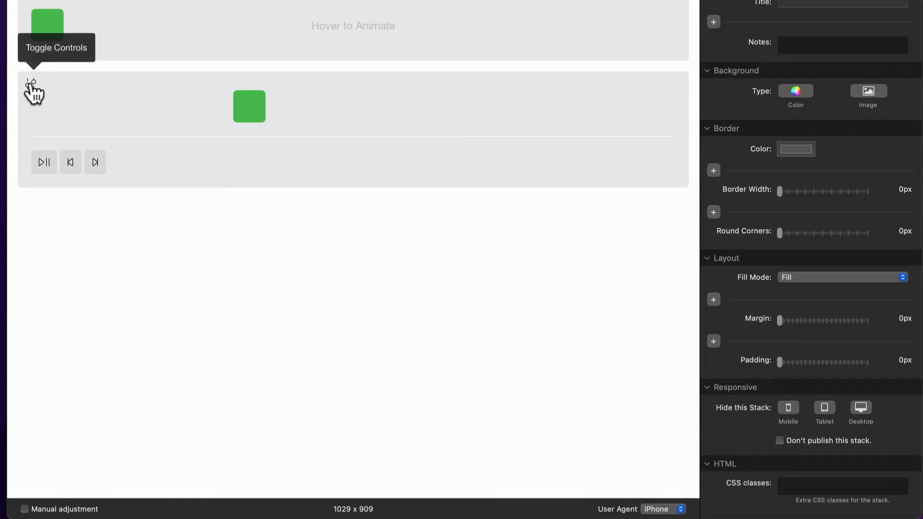
pyautogui.click(31, 84)
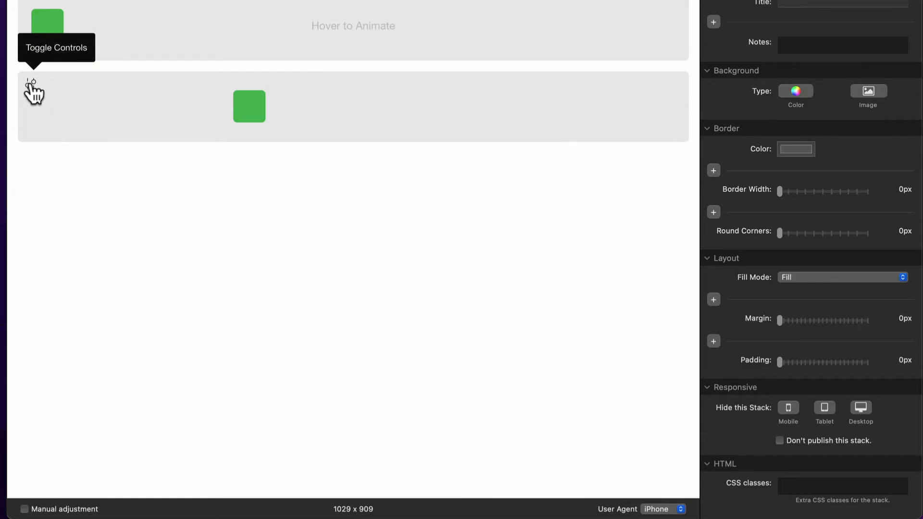
pyautogui.click(31, 84)
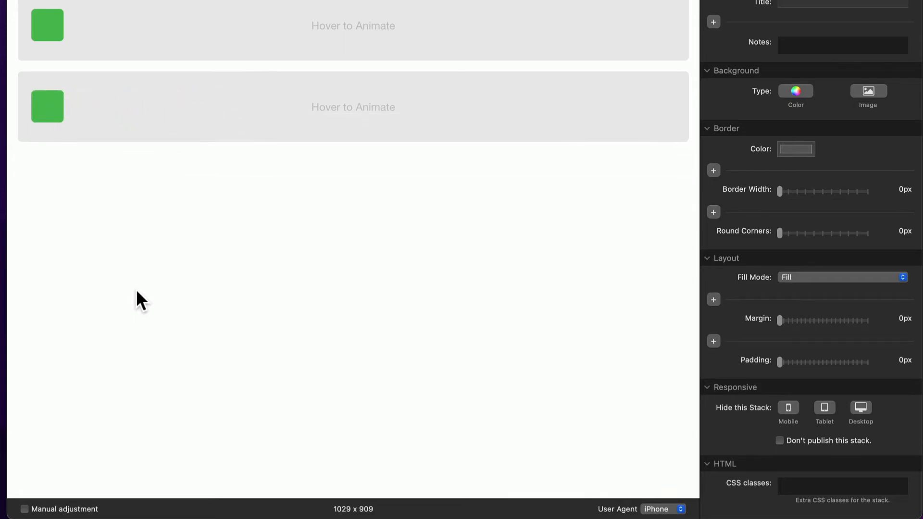
pyautogui.press('super+r')
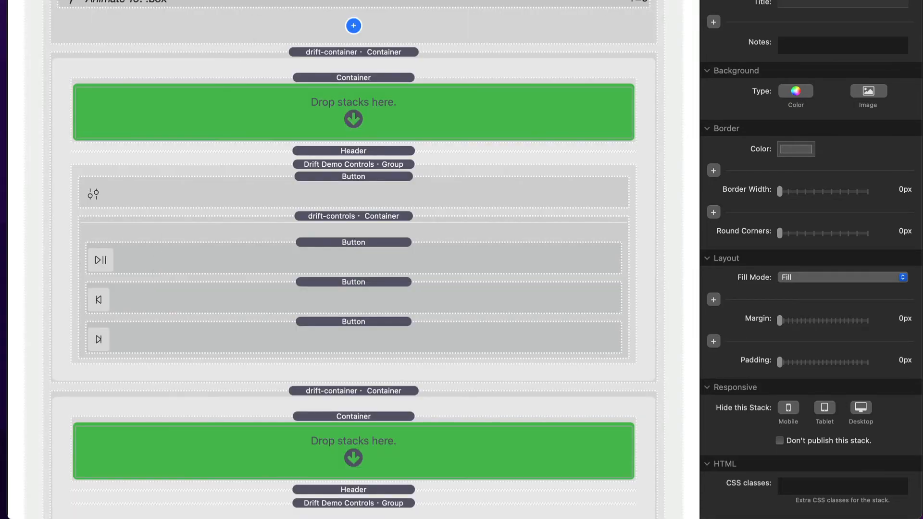
# - Reopen the Drfit Demo Styles partial and review the Hover Action Classes and click Toggle settings of its Drift Timeline
pyautogui.scroll(-10, 223, 191)
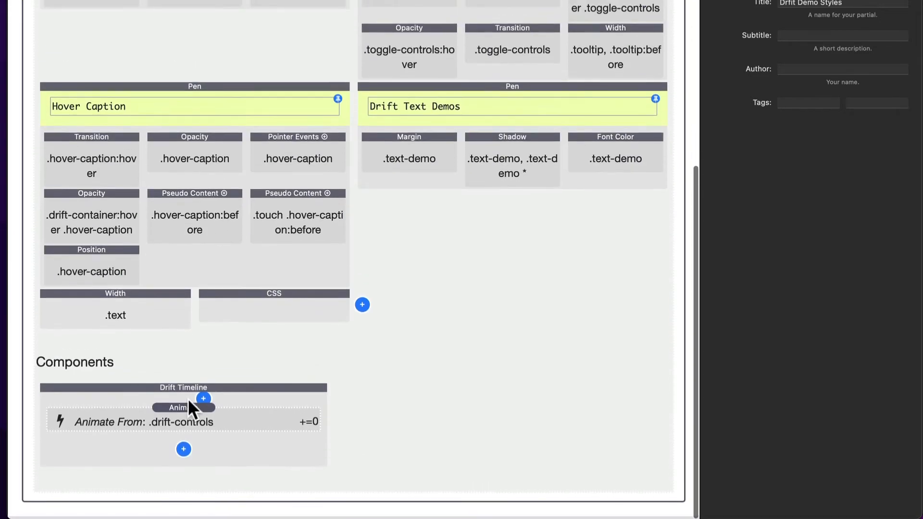
pyautogui.click(219, 392)
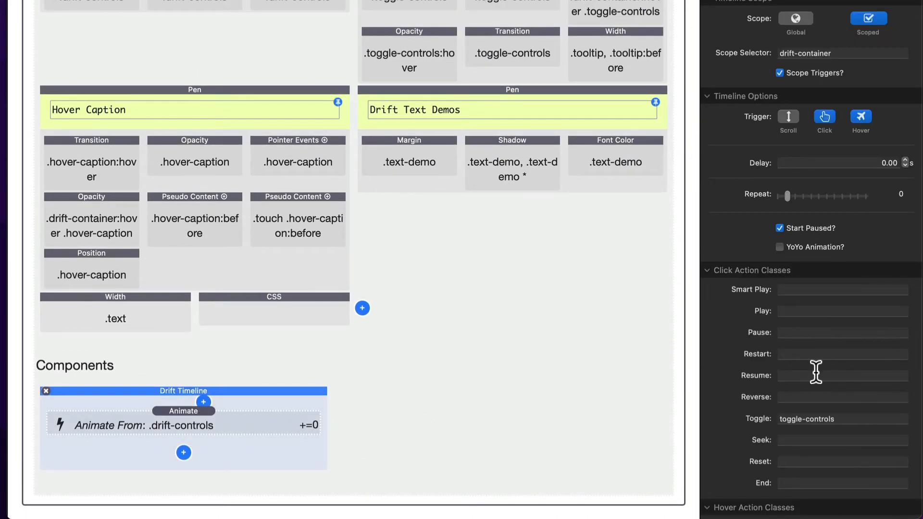
pyautogui.scroll(-5, 816, 372)
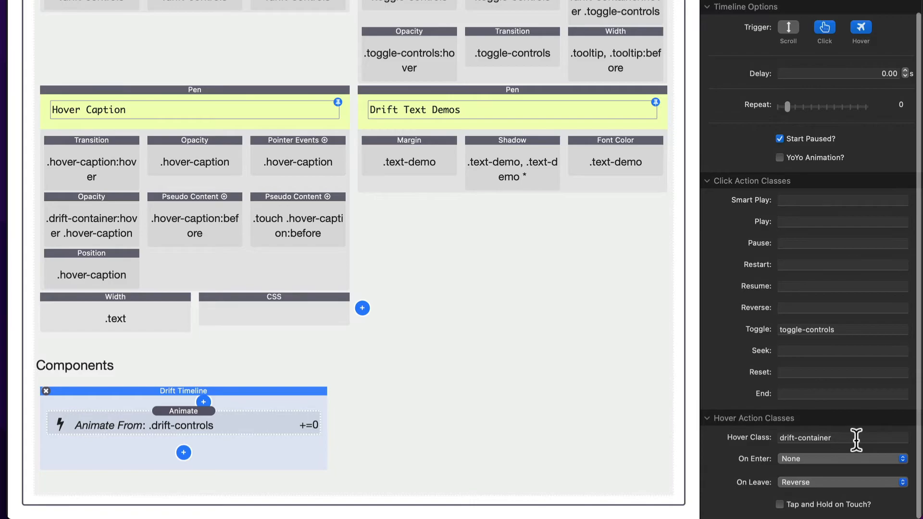
pyautogui.click(856, 440)
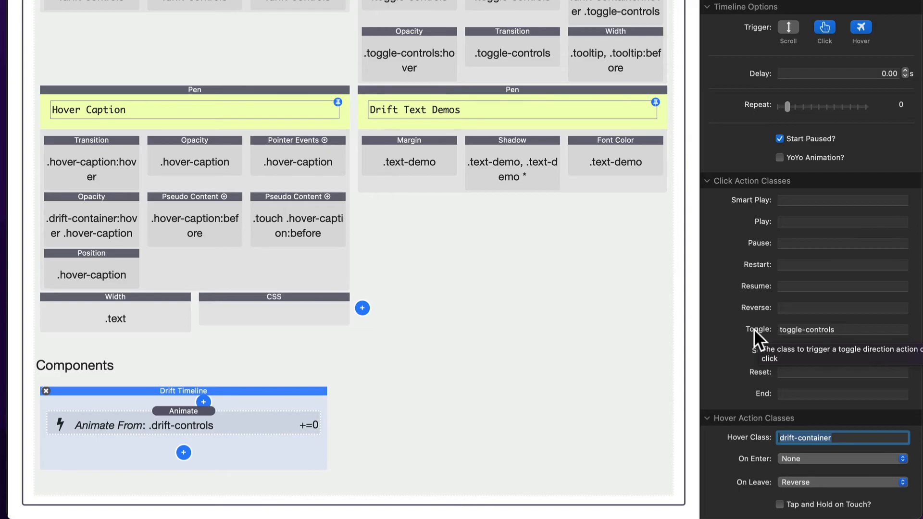
pyautogui.scroll(4, 785, 191)
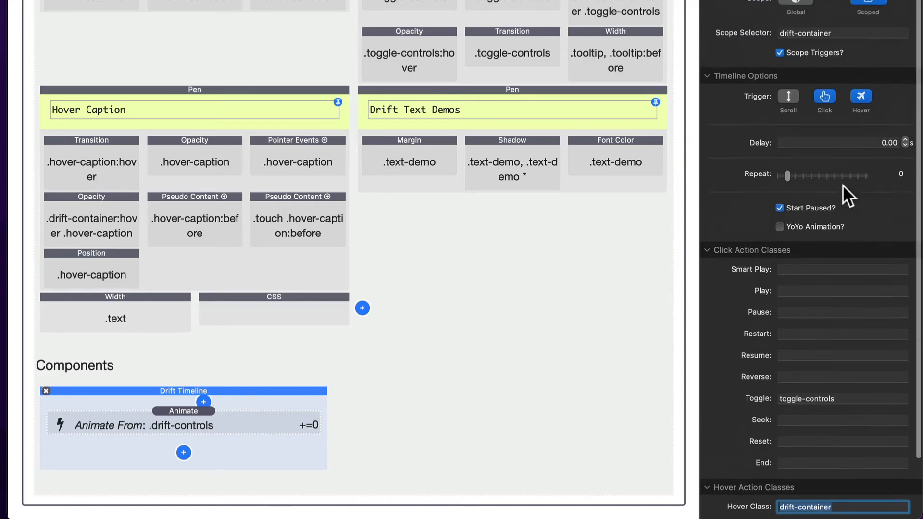
# - Examine the target class, opacity, custom animation attributes and timing of the Animate stack inside the partial's Drift Timeline
pyautogui.click(192, 423)
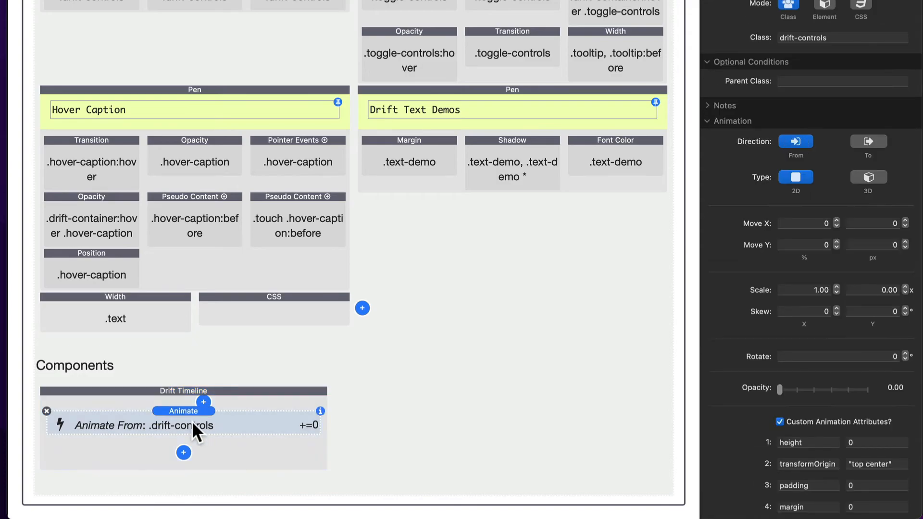
pyautogui.tripleClick(845, 38)
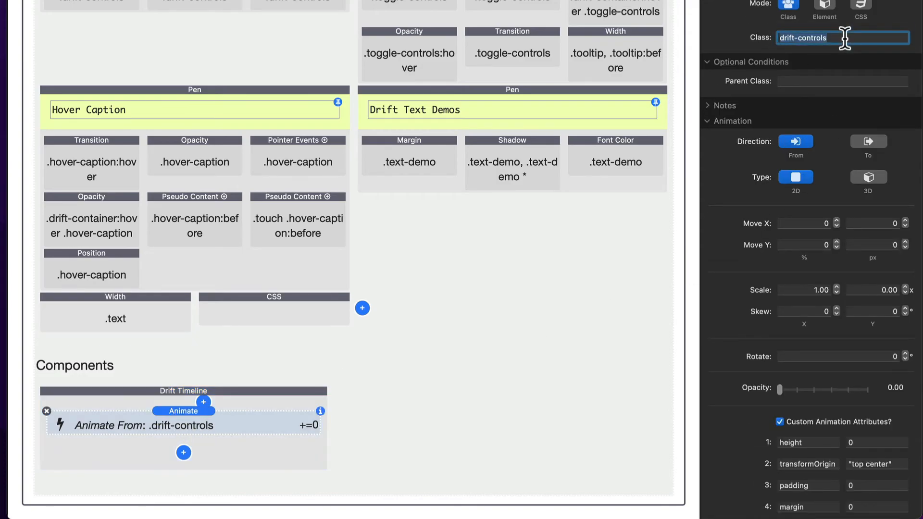
pyautogui.scroll(-5, 803, 134)
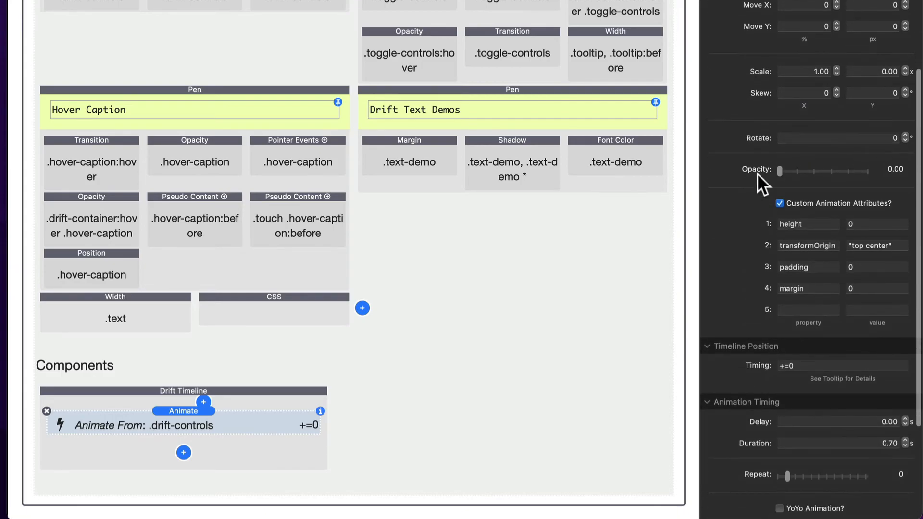
pyautogui.scroll(3, 791, 157)
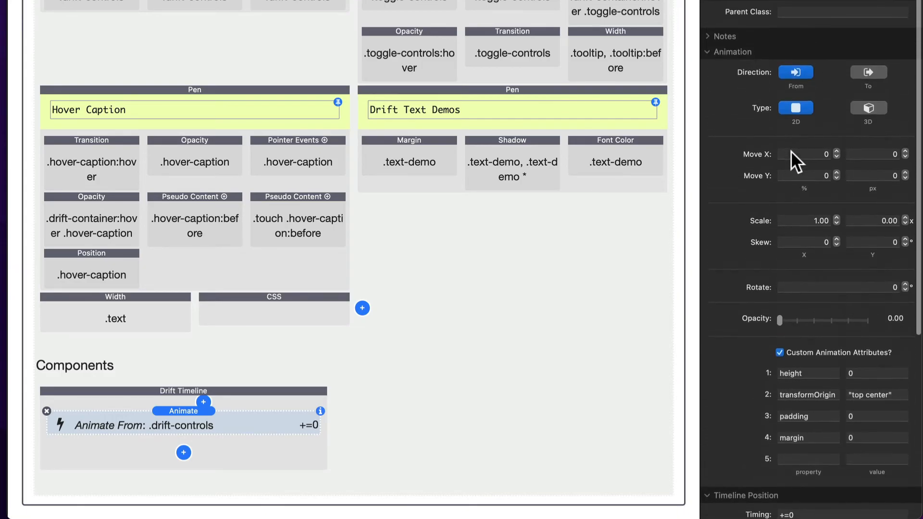
pyautogui.scroll(-5, 864, 181)
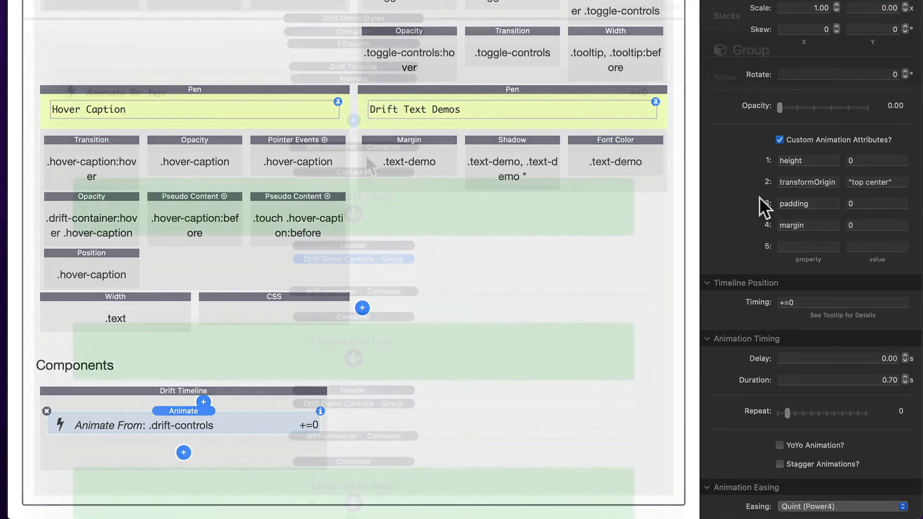
# - Leave the partial, enable the Scroll trigger on the page's Drift Timeline to review its scroll options, and disable it again
pyautogui.click(403, 115)
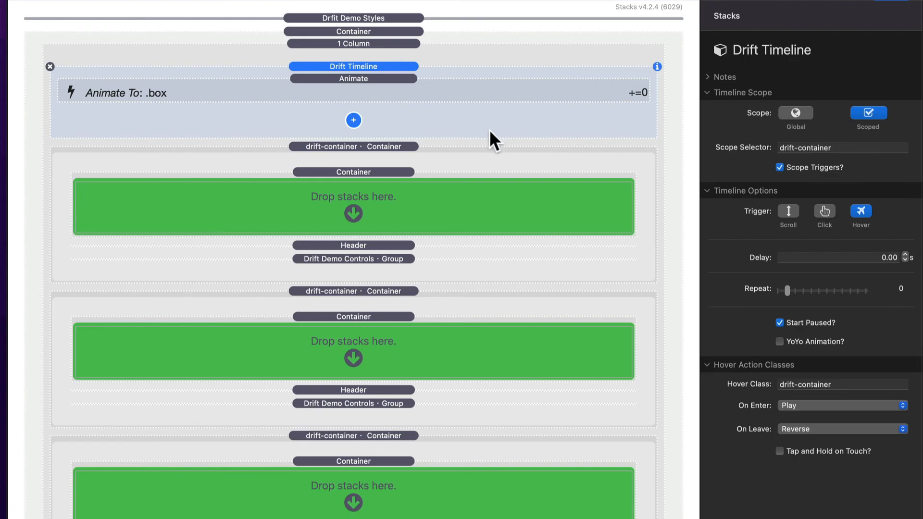
pyautogui.click(786, 211)
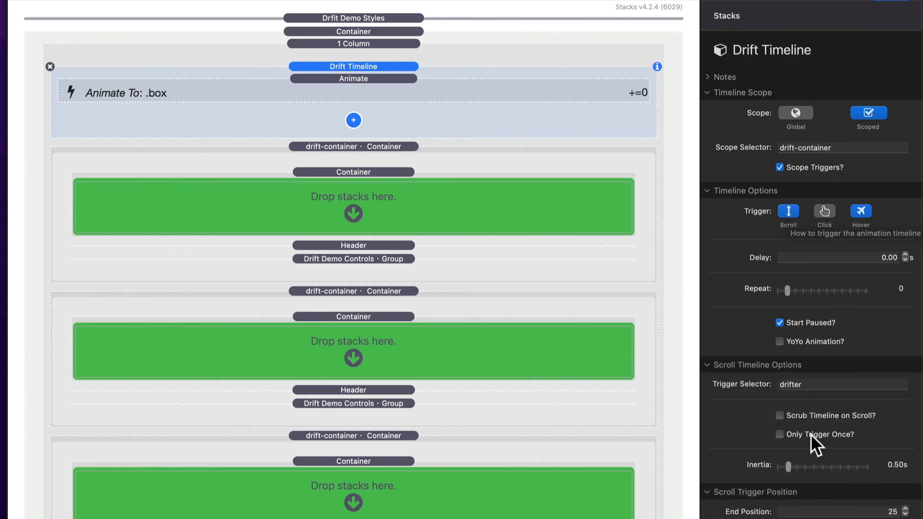
pyautogui.click(784, 212)
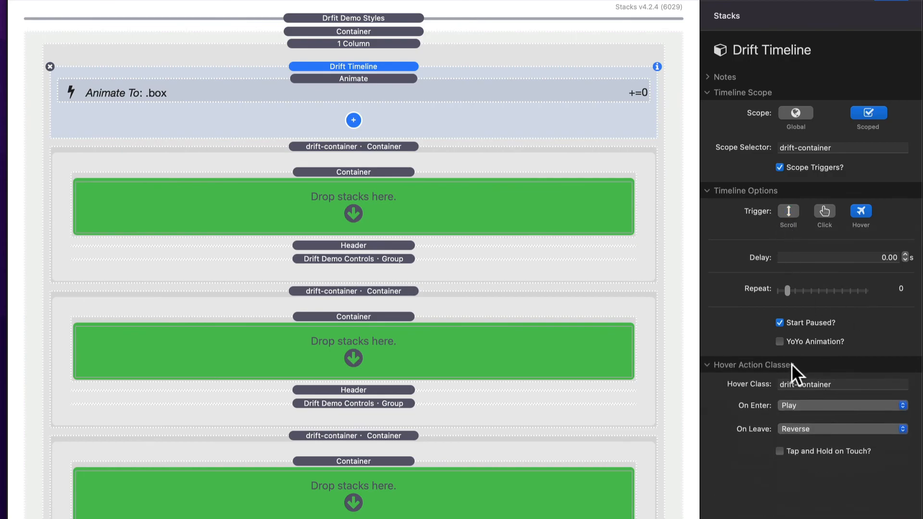
pyautogui.click(788, 210)
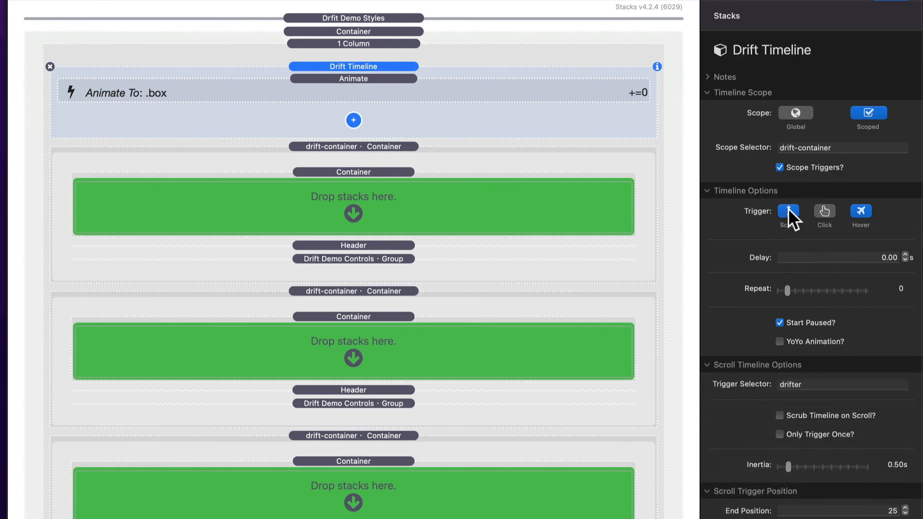
pyautogui.click(827, 384)
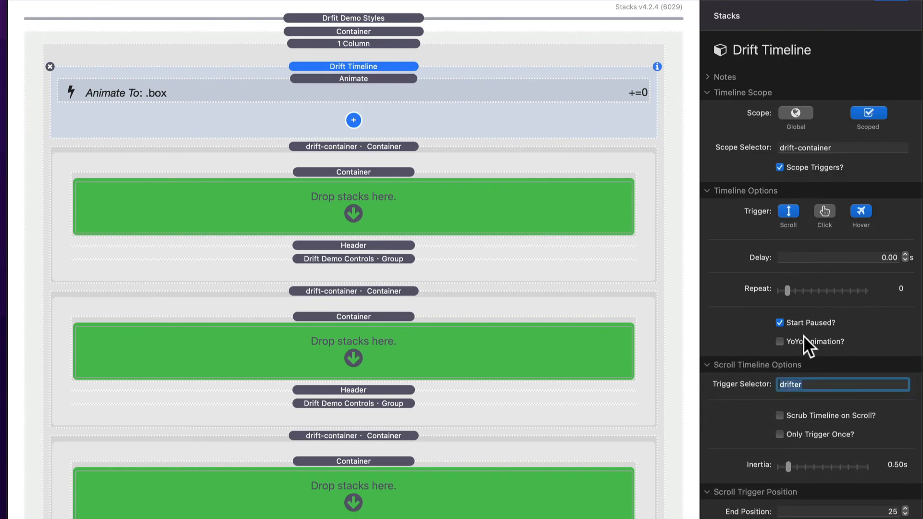
pyautogui.scroll(-10, 823, 466)
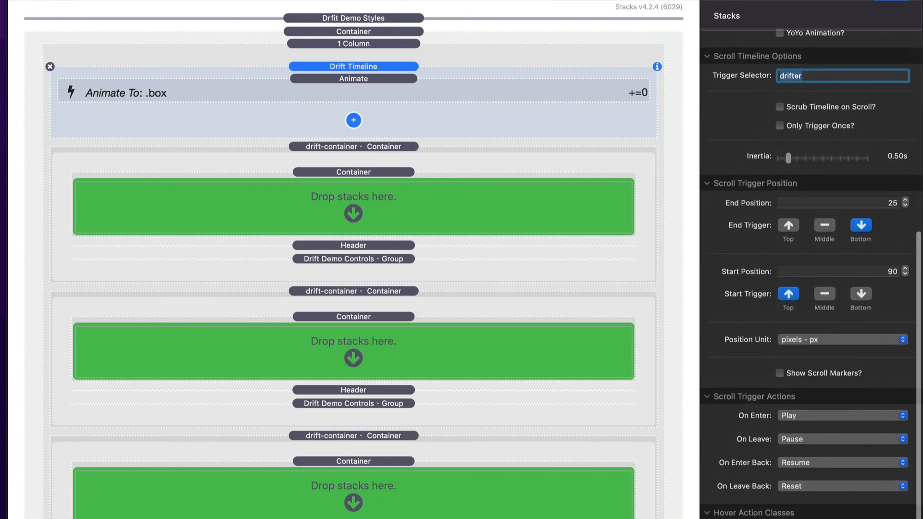
pyautogui.scroll(8, 821, 90)
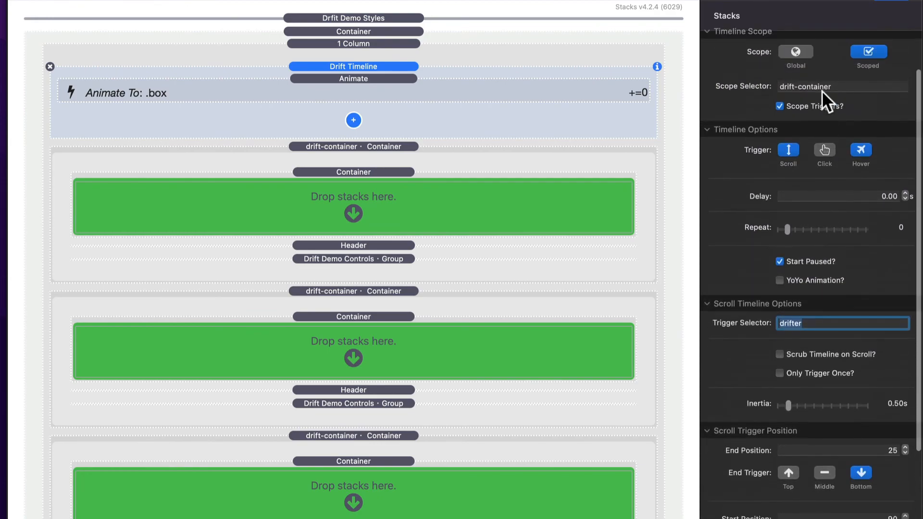
pyautogui.click(783, 149)
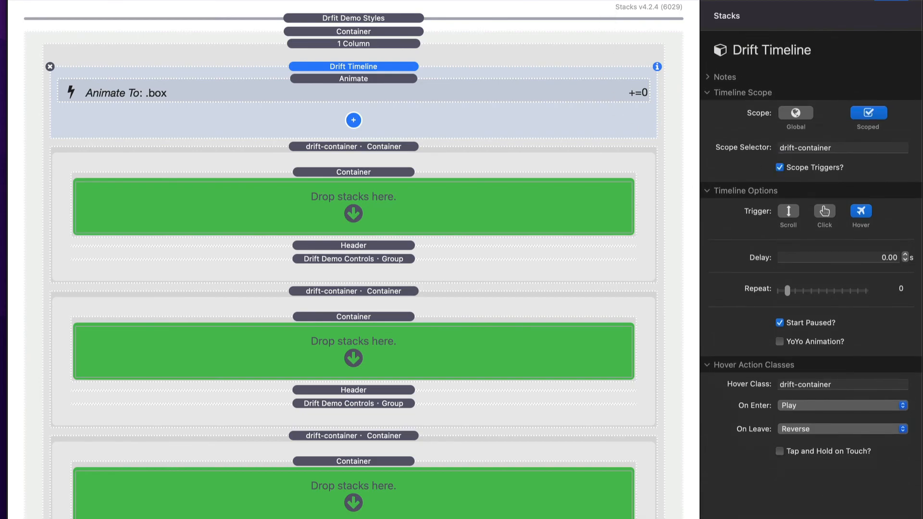